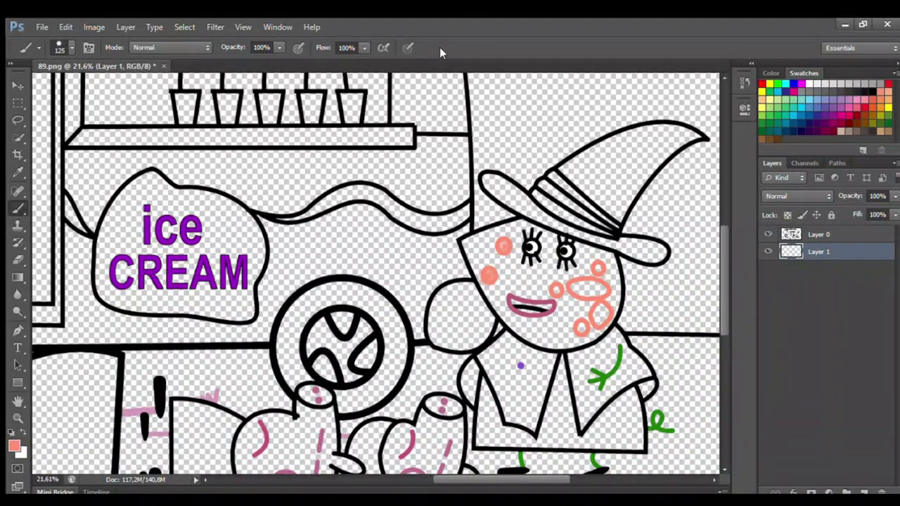
Fill the outlined spots on the witch's face with salmon and her open mouth with white
{"action": "left_click_drag", "start_coordinate": [557, 294], "coordinate": [596, 287]}
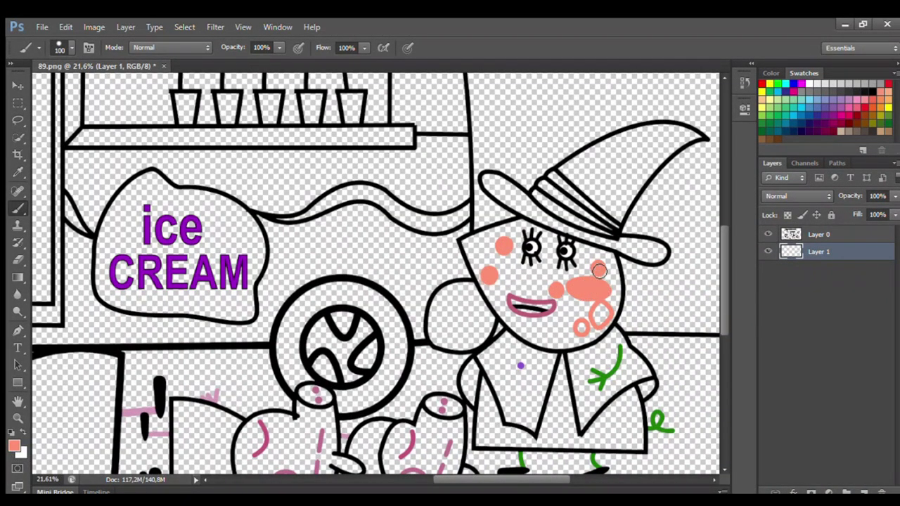
{"action": "left_click", "coordinate": [810, 84]}
{"action": "key", "text": "bracketleft"}
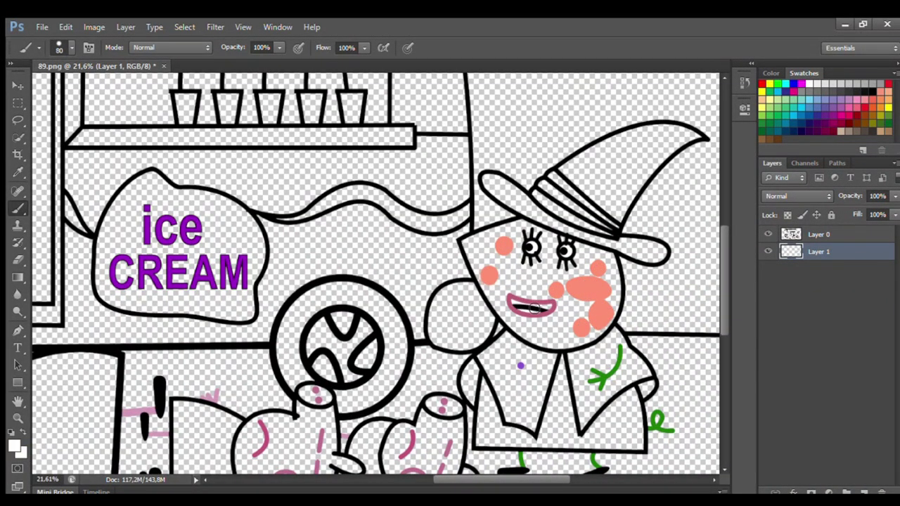
Add a new layer below Layer 1 and paint the witch hat's cone and brim dark navy blue
{"action": "key", "text": "ctrl+shift+alt+n"}
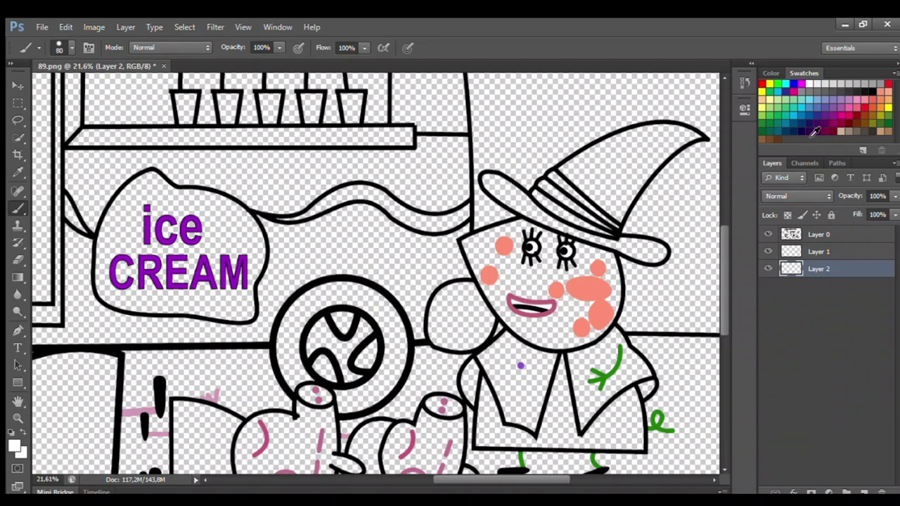
{"action": "mouse_move", "coordinate": [481, 177]}
{"action": "left_mouse_down"}
{"action": "mouse_move", "coordinate": [506, 182]}
{"action": "mouse_move", "coordinate": [587, 236]}
{"action": "mouse_move", "coordinate": [652, 244]}
{"action": "mouse_move", "coordinate": [664, 256]}
{"action": "mouse_move", "coordinate": [617, 245]}
{"action": "left_mouse_up"}
{"action": "left_click_drag", "start_coordinate": [546, 225], "coordinate": [511, 190]}
{"action": "mouse_move", "coordinate": [564, 170]}
{"action": "left_mouse_down"}
{"action": "mouse_move", "coordinate": [621, 139]}
{"action": "mouse_move", "coordinate": [697, 134]}
{"action": "mouse_move", "coordinate": [676, 125]}
{"action": "mouse_move", "coordinate": [687, 138]}
{"action": "mouse_move", "coordinate": [649, 170]}
{"action": "mouse_move", "coordinate": [620, 219]}
{"action": "mouse_move", "coordinate": [569, 176]}
{"action": "mouse_move", "coordinate": [634, 142]}
{"action": "mouse_move", "coordinate": [667, 147]}
{"action": "mouse_move", "coordinate": [580, 177]}
{"action": "mouse_move", "coordinate": [641, 149]}
{"action": "mouse_move", "coordinate": [615, 187]}
{"action": "left_mouse_up"}
{"action": "key", "text": "bracketright"}
{"action": "key", "text": "bracketright"}
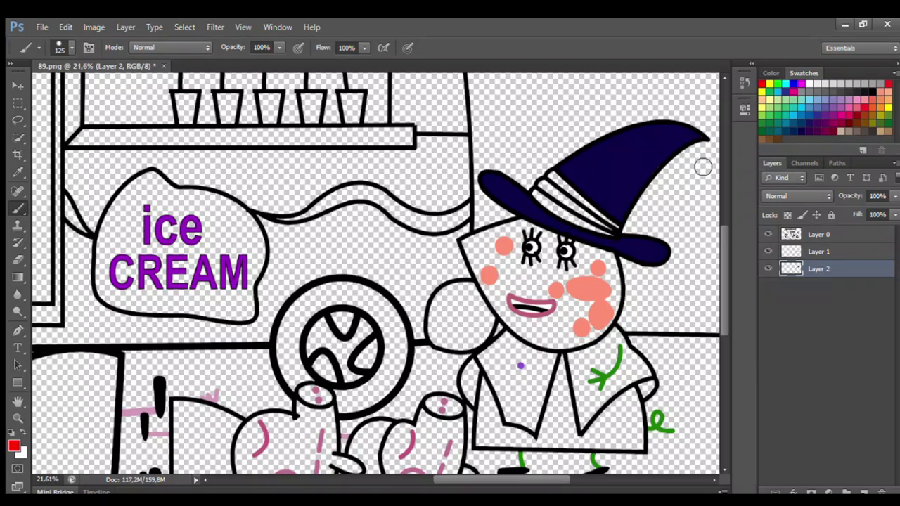
Paint the stripes of the hat band red with a size 80 brush
{"action": "key", "text": "bracketleft"}
{"action": "key", "text": "bracketleft"}
{"action": "key", "text": "bracketleft"}
{"action": "left_click_drag", "start_coordinate": [540, 184], "coordinate": [616, 227]}
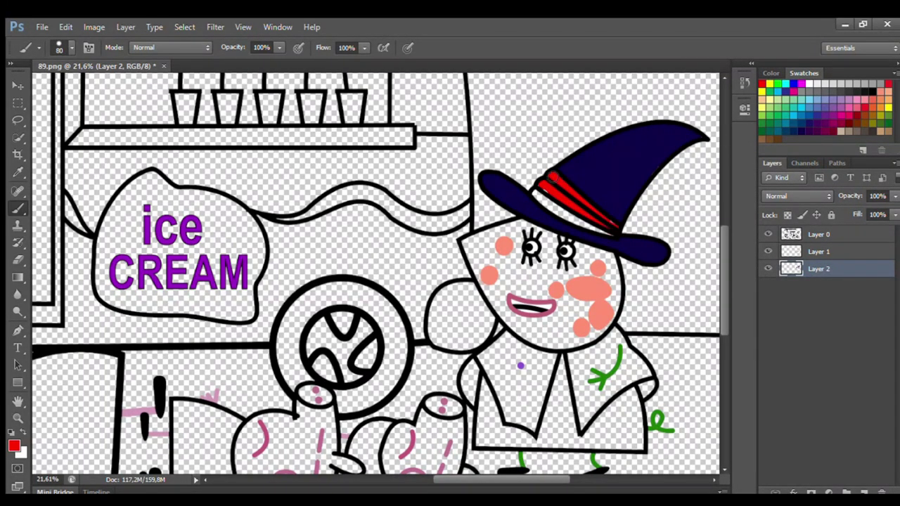
{"action": "left_click_drag", "start_coordinate": [537, 191], "coordinate": [588, 224]}
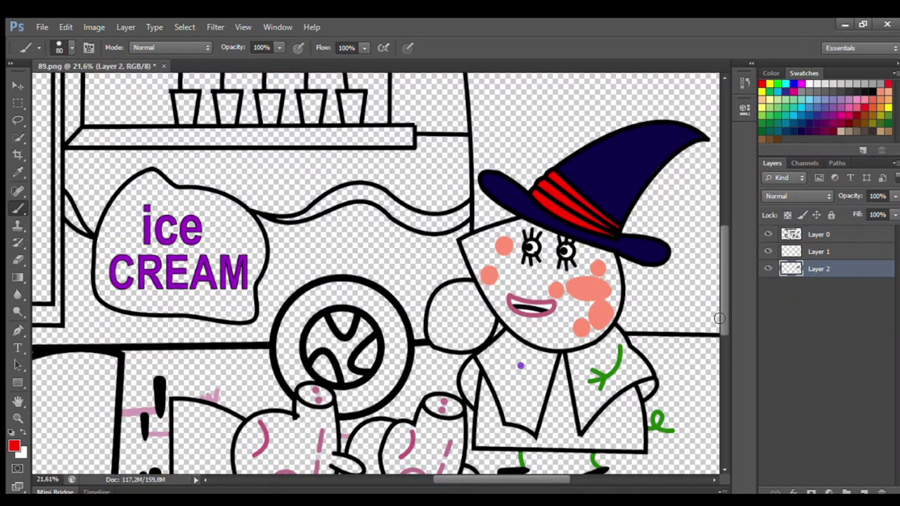
Sample the green of the witch's arm and fill her face with it on a new layer below Layer 2
{"action": "scroll", "coordinate": [710, 316], "scroll_direction": "down", "scroll_amount": 3}
{"action": "left_click", "coordinate": [614, 297], "text": "alt"}
{"action": "left_click", "coordinate": [865, 492]}
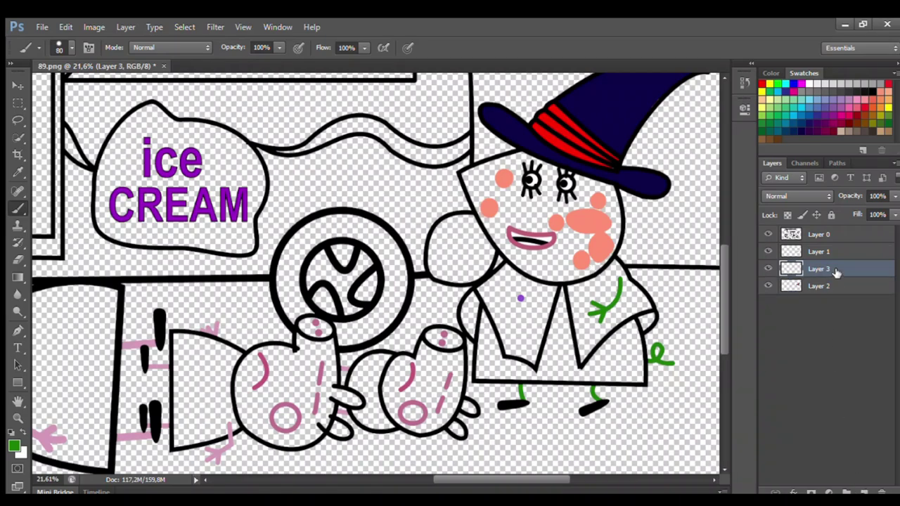
{"action": "left_click_drag", "start_coordinate": [835, 273], "coordinate": [829, 290]}
{"action": "key", "text": "bracketright"}
{"action": "key", "text": "bracketright"}
{"action": "key", "text": "bracketright"}
{"action": "key", "text": "bracketright"}
{"action": "mouse_move", "coordinate": [536, 155]}
{"action": "left_mouse_down"}
{"action": "mouse_move", "coordinate": [492, 178]}
{"action": "mouse_move", "coordinate": [487, 206]}
{"action": "mouse_move", "coordinate": [510, 247]}
{"action": "mouse_move", "coordinate": [544, 270]}
{"action": "mouse_move", "coordinate": [583, 274]}
{"action": "mouse_move", "coordinate": [620, 243]}
{"action": "mouse_move", "coordinate": [610, 197]}
{"action": "mouse_move", "coordinate": [553, 175]}
{"action": "mouse_move", "coordinate": [599, 220]}
{"action": "mouse_move", "coordinate": [517, 224]}
{"action": "mouse_move", "coordinate": [609, 221]}
{"action": "mouse_move", "coordinate": [548, 260]}
{"action": "left_mouse_up"}
Paint the pointed tip at the edge of the witch's face black with a size 70 brush
{"action": "key", "text": "bracketleft"}
{"action": "key", "text": "bracketleft"}
{"action": "key", "text": "bracketleft"}
{"action": "key", "text": "bracketleft"}
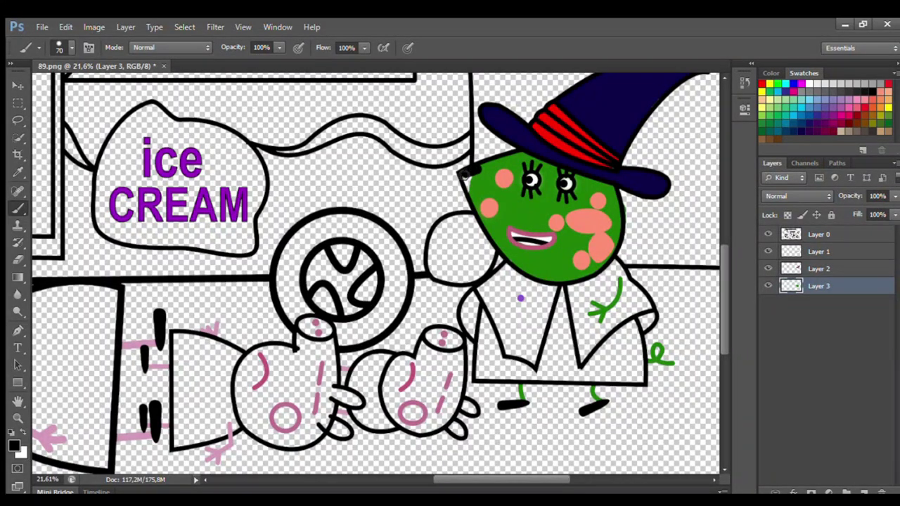
Sample the purple dot on the witch's collar and fill both collar panels with that purple
{"action": "key", "text": "i"}
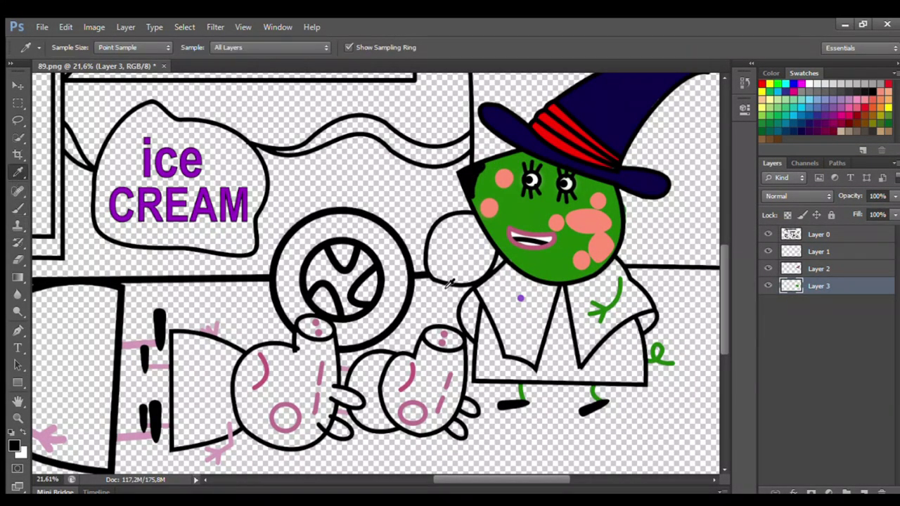
{"action": "key", "text": "b"}
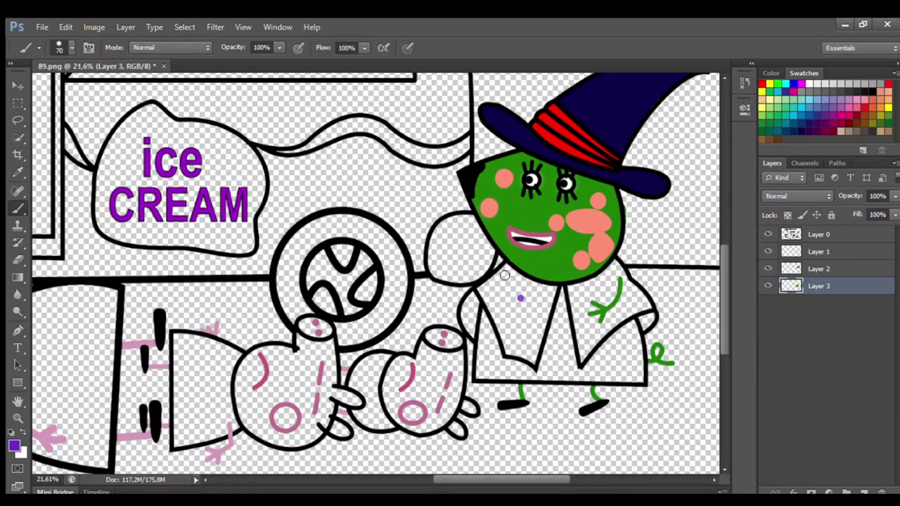
{"action": "mouse_move", "coordinate": [488, 297]}
{"action": "left_mouse_down"}
{"action": "mouse_move", "coordinate": [508, 353]}
{"action": "mouse_move", "coordinate": [531, 356]}
{"action": "mouse_move", "coordinate": [556, 289]}
{"action": "mouse_move", "coordinate": [511, 278]}
{"action": "mouse_move", "coordinate": [542, 305]}
{"action": "mouse_move", "coordinate": [521, 344]}
{"action": "mouse_move", "coordinate": [498, 290]}
{"action": "mouse_move", "coordinate": [524, 328]}
{"action": "left_mouse_up"}
{"action": "key", "text": "bracketright"}
{"action": "key", "text": "bracketright"}
{"action": "key", "text": "bracketright"}
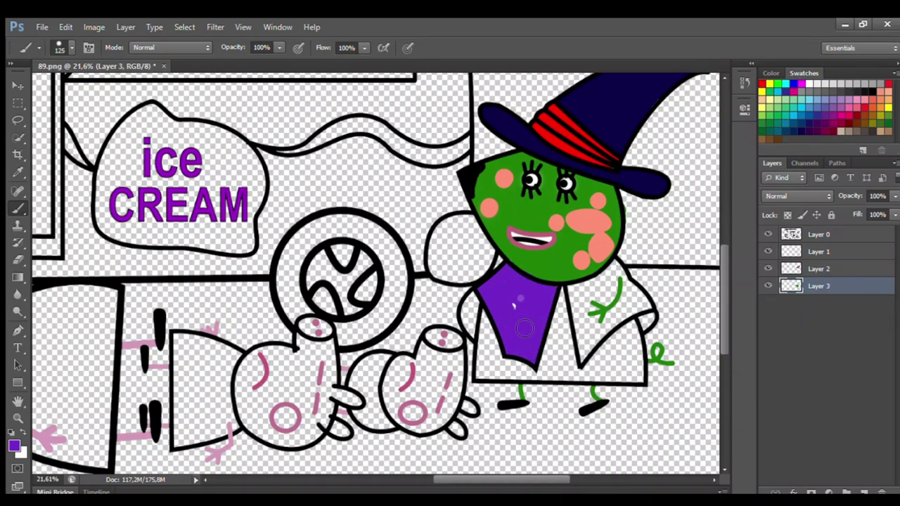
{"action": "mouse_move", "coordinate": [573, 291]}
{"action": "left_mouse_down"}
{"action": "mouse_move", "coordinate": [608, 274]}
{"action": "mouse_move", "coordinate": [647, 305]}
{"action": "mouse_move", "coordinate": [598, 335]}
{"action": "mouse_move", "coordinate": [584, 363]}
{"action": "mouse_move", "coordinate": [575, 295]}
{"action": "mouse_move", "coordinate": [640, 304]}
{"action": "mouse_move", "coordinate": [590, 315]}
{"action": "left_mouse_up"}
{"action": "key", "text": "bracketright"}
{"action": "key", "text": "bracketright"}
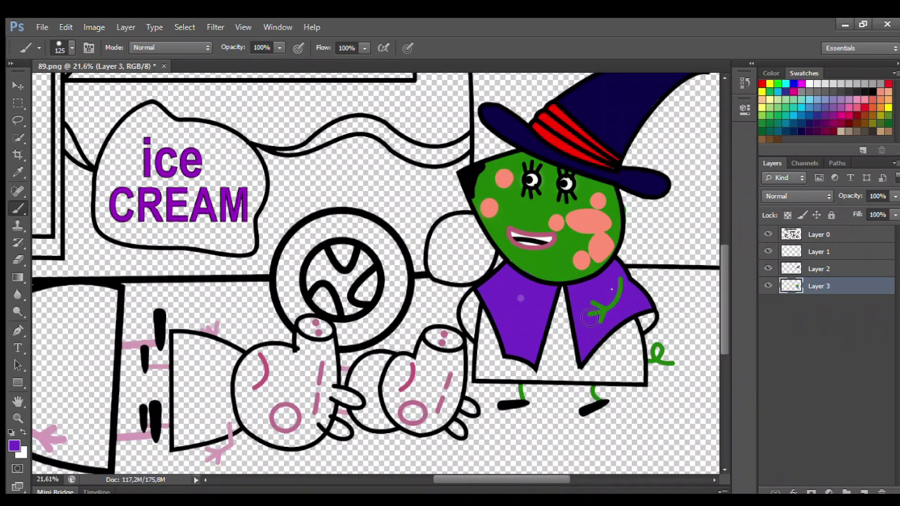
Add a new layer below Layer 3 and paint the witch's dress and sleeves in the hat's dark navy
{"action": "left_click", "coordinate": [864, 492]}
{"action": "left_click", "coordinate": [585, 120], "text": "alt"}
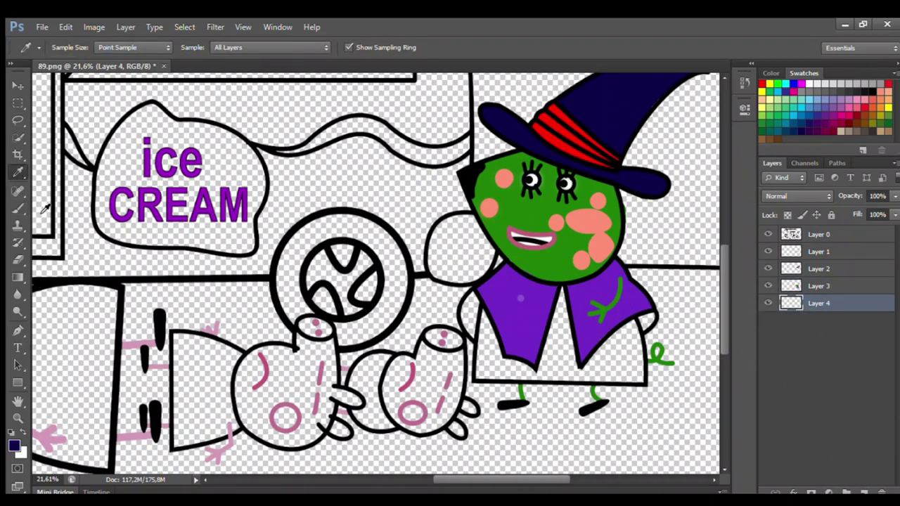
{"action": "key", "text": "bracketleft"}
{"action": "mouse_move", "coordinate": [486, 319]}
{"action": "left_mouse_down"}
{"action": "mouse_move", "coordinate": [483, 376]}
{"action": "mouse_move", "coordinate": [642, 380]}
{"action": "mouse_move", "coordinate": [631, 327]}
{"action": "mouse_move", "coordinate": [639, 363]}
{"action": "mouse_move", "coordinate": [629, 336]}
{"action": "mouse_move", "coordinate": [632, 346]}
{"action": "mouse_move", "coordinate": [581, 372]}
{"action": "mouse_move", "coordinate": [568, 302]}
{"action": "mouse_move", "coordinate": [552, 370]}
{"action": "mouse_move", "coordinate": [496, 337]}
{"action": "left_mouse_up"}
{"action": "key", "text": "bracketright"}
{"action": "key", "text": "bracketright"}
{"action": "key", "text": "alt"}
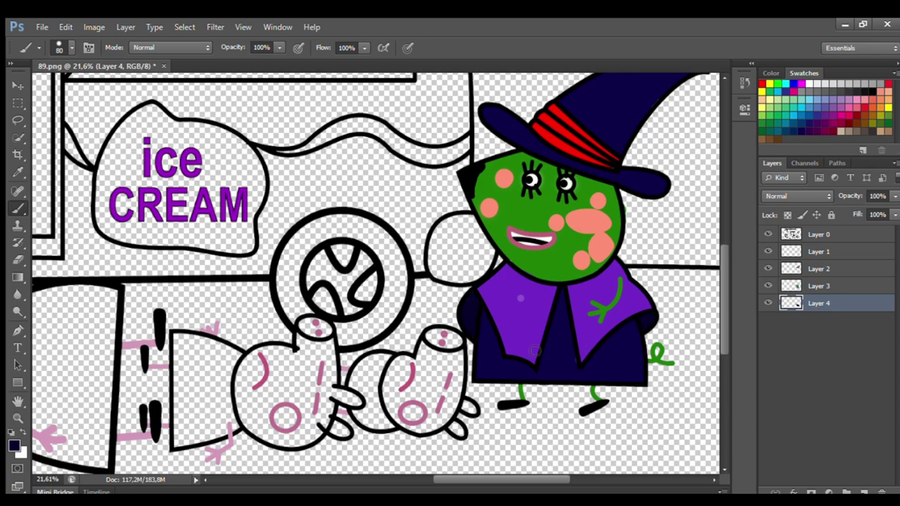
Fill the cheek circles of the two small lying pigs on Layer 1 with their outline's dark pink
{"action": "scroll", "coordinate": [171, 426], "scroll_direction": "up", "scroll_amount": 2}
{"action": "scroll", "coordinate": [418, 449], "scroll_direction": "down", "scroll_amount": 1}
{"action": "scroll", "coordinate": [429, 387], "scroll_direction": "up", "scroll_amount": 2}
{"action": "left_click", "coordinate": [798, 253]}
{"action": "left_click", "coordinate": [18, 175]}
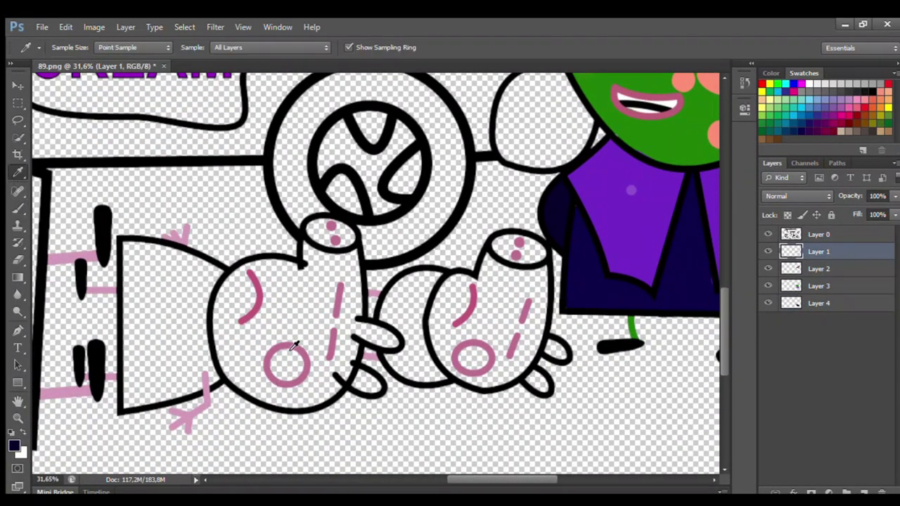
{"action": "left_click", "coordinate": [290, 349]}
{"action": "left_click", "coordinate": [18, 209]}
{"action": "key", "text": "bracketleft"}
{"action": "left_click_drag", "start_coordinate": [298, 362], "coordinate": [292, 370]}
{"action": "left_click_drag", "start_coordinate": [476, 369], "coordinate": [483, 370]}
Sample the light pink of the legs and fill the head, snout and ears of the middle pig on Layer 2
{"action": "left_click", "coordinate": [797, 268]}
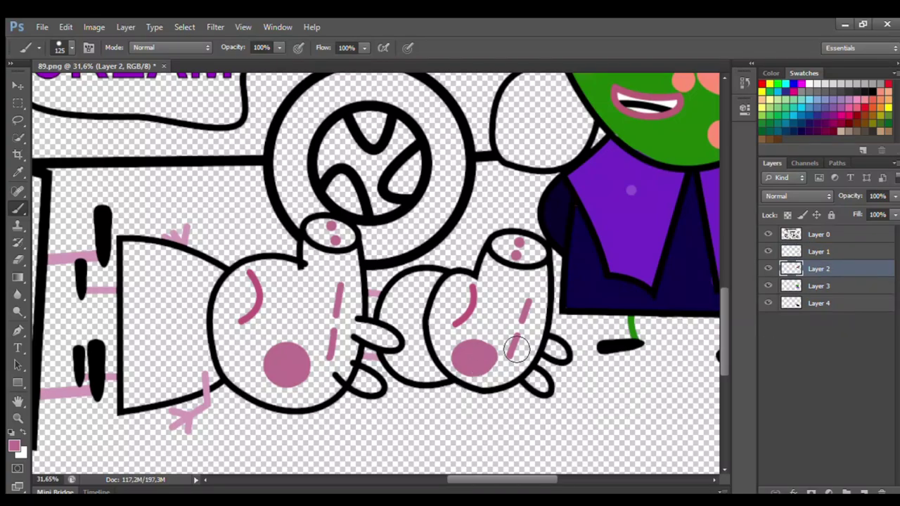
{"action": "left_click", "coordinate": [18, 173]}
{"action": "left_click", "coordinate": [73, 257]}
{"action": "left_click", "coordinate": [19, 209]}
{"action": "key", "text": "bracketleft"}
{"action": "key", "text": "bracketleft"}
{"action": "mouse_move", "coordinate": [318, 235]}
{"action": "left_mouse_down"}
{"action": "mouse_move", "coordinate": [350, 240]}
{"action": "mouse_move", "coordinate": [360, 329]}
{"action": "mouse_move", "coordinate": [392, 344]}
{"action": "mouse_move", "coordinate": [360, 348]}
{"action": "mouse_move", "coordinate": [350, 364]}
{"action": "mouse_move", "coordinate": [369, 386]}
{"action": "mouse_move", "coordinate": [326, 400]}
{"action": "mouse_move", "coordinate": [279, 400]}
{"action": "mouse_move", "coordinate": [239, 380]}
{"action": "mouse_move", "coordinate": [227, 338]}
{"action": "mouse_move", "coordinate": [230, 293]}
{"action": "mouse_move", "coordinate": [277, 272]}
{"action": "mouse_move", "coordinate": [307, 280]}
{"action": "mouse_move", "coordinate": [337, 245]}
{"action": "mouse_move", "coordinate": [355, 302]}
{"action": "left_mouse_up"}
{"action": "key", "text": "bracketright"}
{"action": "key", "text": "bracketright"}
{"action": "mouse_move", "coordinate": [348, 296]}
{"action": "left_mouse_down"}
{"action": "mouse_move", "coordinate": [302, 390]}
{"action": "mouse_move", "coordinate": [253, 301]}
{"action": "mouse_move", "coordinate": [333, 267]}
{"action": "mouse_move", "coordinate": [268, 359]}
{"action": "mouse_move", "coordinate": [297, 336]}
{"action": "left_mouse_up"}
Fill the smallest pig's snout, head and ears with the same light pink
{"action": "key", "text": "bracketleft"}
{"action": "key", "text": "bracketleft"}
{"action": "key", "text": "bracketleft"}
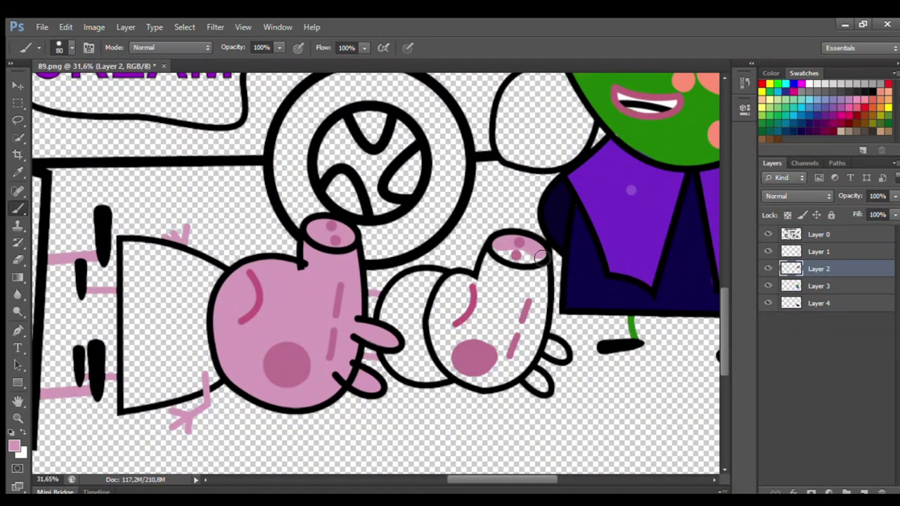
{"action": "mouse_move", "coordinate": [541, 256]}
{"action": "left_mouse_down"}
{"action": "mouse_move", "coordinate": [502, 251]}
{"action": "mouse_move", "coordinate": [485, 282]}
{"action": "mouse_move", "coordinate": [461, 285]}
{"action": "mouse_move", "coordinate": [440, 319]}
{"action": "mouse_move", "coordinate": [451, 361]}
{"action": "mouse_move", "coordinate": [484, 382]}
{"action": "mouse_move", "coordinate": [531, 362]}
{"action": "mouse_move", "coordinate": [546, 301]}
{"action": "mouse_move", "coordinate": [519, 275]}
{"action": "mouse_move", "coordinate": [503, 278]}
{"action": "mouse_move", "coordinate": [457, 326]}
{"action": "mouse_move", "coordinate": [520, 290]}
{"action": "mouse_move", "coordinate": [520, 359]}
{"action": "mouse_move", "coordinate": [518, 308]}
{"action": "mouse_move", "coordinate": [526, 352]}
{"action": "mouse_move", "coordinate": [557, 356]}
{"action": "mouse_move", "coordinate": [533, 376]}
{"action": "mouse_move", "coordinate": [543, 388]}
{"action": "mouse_move", "coordinate": [484, 367]}
{"action": "left_mouse_up"}
{"action": "key", "text": "bracketright"}
Paint the smallest pig's clothing dark blue on Layer 3
{"action": "left_click", "coordinate": [819, 286]}
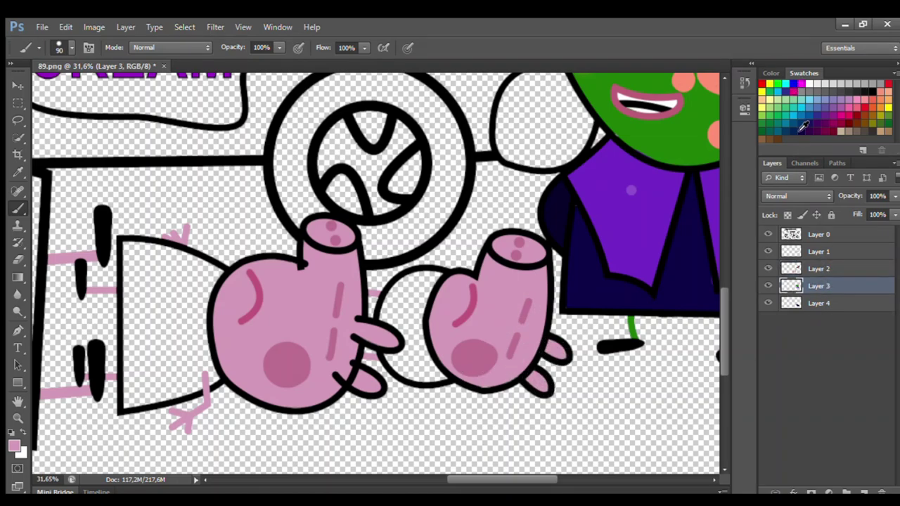
{"action": "left_click", "coordinate": [807, 125]}
{"action": "left_click", "coordinate": [819, 116]}
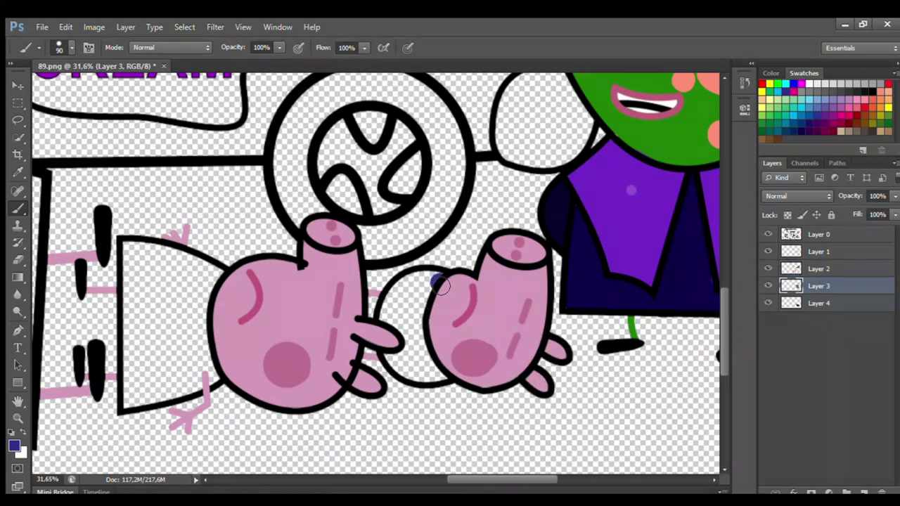
{"action": "left_click", "coordinate": [802, 125]}
{"action": "mouse_move", "coordinate": [437, 277]}
{"action": "left_mouse_down"}
{"action": "mouse_move", "coordinate": [393, 307]}
{"action": "mouse_move", "coordinate": [390, 339]}
{"action": "mouse_move", "coordinate": [406, 371]}
{"action": "mouse_move", "coordinate": [447, 379]}
{"action": "mouse_move", "coordinate": [427, 317]}
{"action": "mouse_move", "coordinate": [417, 334]}
{"action": "mouse_move", "coordinate": [409, 325]}
{"action": "mouse_move", "coordinate": [414, 362]}
{"action": "left_mouse_up"}
Paint the middle pig's dress red, enlarging the brush to 150 for the interior
{"action": "mouse_move", "coordinate": [135, 258]}
{"action": "left_mouse_down"}
{"action": "mouse_move", "coordinate": [209, 280]}
{"action": "mouse_move", "coordinate": [206, 383]}
{"action": "mouse_move", "coordinate": [135, 391]}
{"action": "mouse_move", "coordinate": [134, 266]}
{"action": "mouse_move", "coordinate": [203, 298]}
{"action": "mouse_move", "coordinate": [155, 296]}
{"action": "mouse_move", "coordinate": [144, 278]}
{"action": "left_mouse_up"}
{"action": "key", "text": "bracketright"}
{"action": "key", "text": "bracketright"}
{"action": "key", "text": "bracketright"}
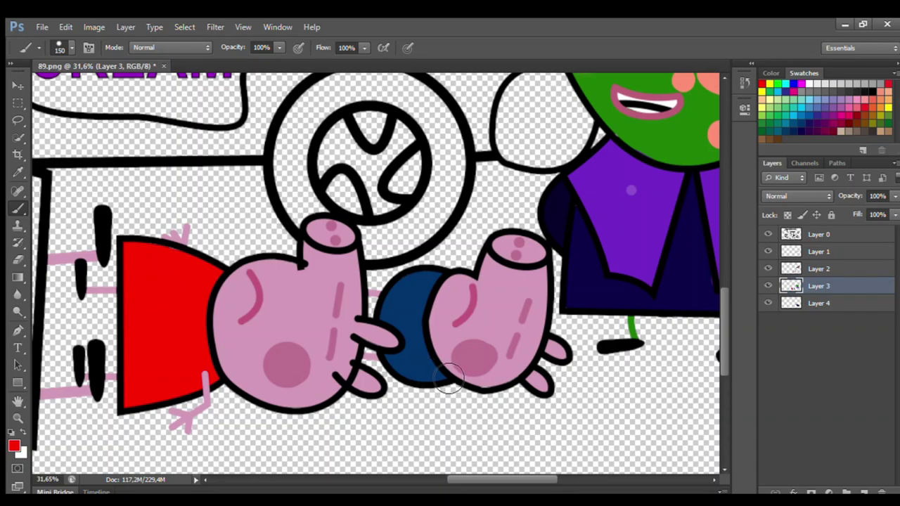
Paint the large lying pig's cap dark red on Layer 1
{"action": "scroll", "coordinate": [449, 379], "scroll_direction": "down", "scroll_amount": 2}
{"action": "left_click_drag", "start_coordinate": [463, 479], "coordinate": [391, 472]}
{"action": "left_click", "coordinate": [855, 121]}
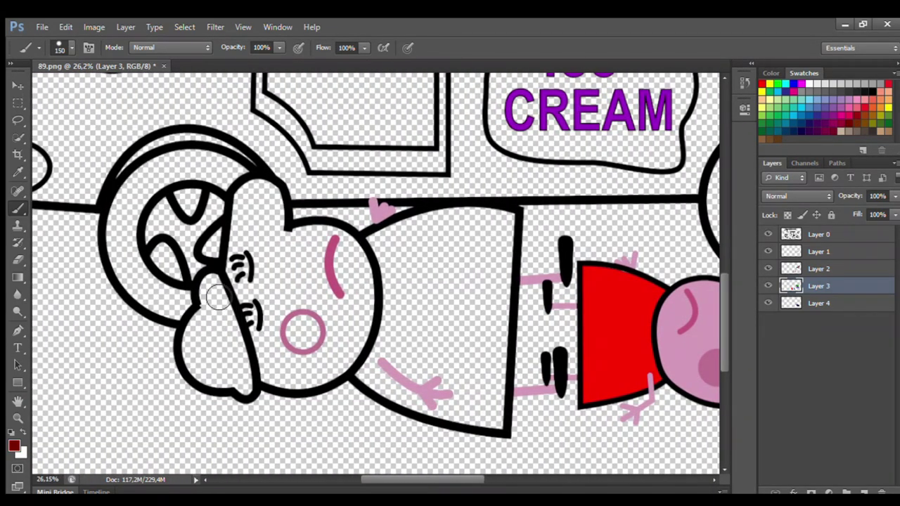
{"action": "left_click", "coordinate": [819, 252]}
{"action": "key", "text": "bracketleft"}
{"action": "key", "text": "bracketleft"}
{"action": "key", "text": "bracketleft"}
{"action": "mouse_move", "coordinate": [206, 277]}
{"action": "left_mouse_down"}
{"action": "mouse_move", "coordinate": [247, 396]}
{"action": "mouse_move", "coordinate": [186, 362]}
{"action": "mouse_move", "coordinate": [205, 282]}
{"action": "mouse_move", "coordinate": [241, 376]}
{"action": "mouse_move", "coordinate": [220, 345]}
{"action": "left_mouse_up"}
{"action": "key", "text": "bracketright"}
{"action": "key", "text": "bracketright"}
Sample the large pig's cheek outline and fill the cheek circle with that dark pink
{"action": "left_click", "coordinate": [18, 172]}
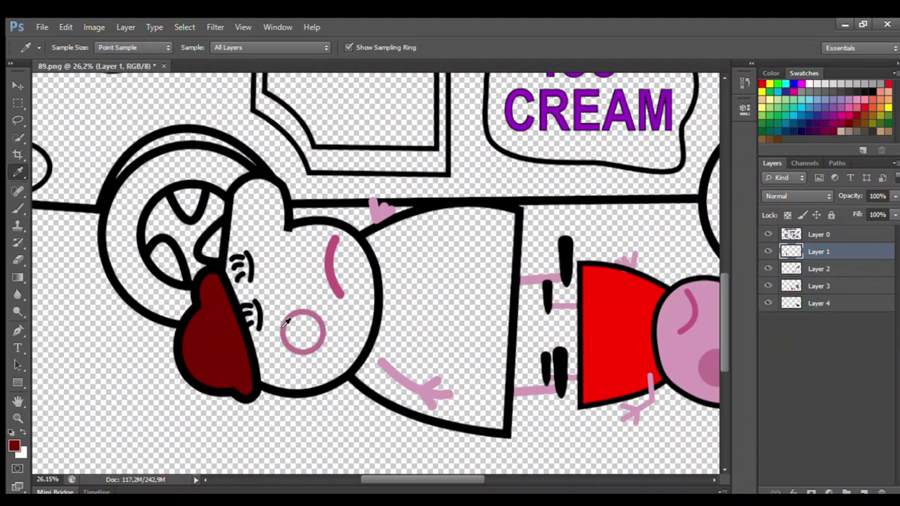
{"action": "left_click", "coordinate": [286, 319]}
{"action": "left_click", "coordinate": [19, 209]}
{"action": "left_click_drag", "start_coordinate": [302, 333], "coordinate": [299, 339]}
Sample the light pink of the large pig's hand and fill its head and snout on Layer 2
{"action": "left_click", "coordinate": [821, 269]}
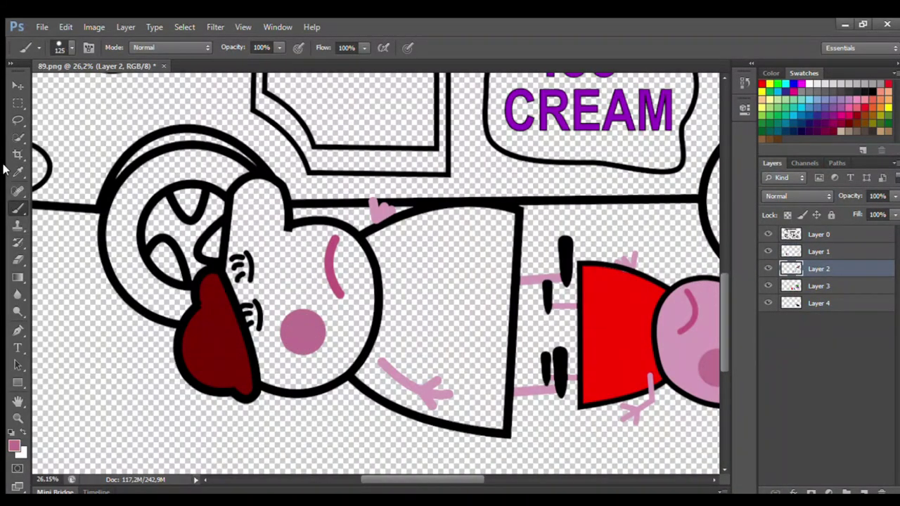
{"action": "left_click", "coordinate": [18, 172]}
{"action": "left_click", "coordinate": [380, 212]}
{"action": "left_click", "coordinate": [19, 209]}
{"action": "mouse_move", "coordinate": [243, 205]}
{"action": "left_mouse_down"}
{"action": "mouse_move", "coordinate": [276, 204]}
{"action": "mouse_move", "coordinate": [288, 248]}
{"action": "mouse_move", "coordinate": [346, 247]}
{"action": "mouse_move", "coordinate": [372, 286]}
{"action": "mouse_move", "coordinate": [359, 350]}
{"action": "mouse_move", "coordinate": [319, 381]}
{"action": "mouse_move", "coordinate": [278, 381]}
{"action": "mouse_move", "coordinate": [242, 244]}
{"action": "mouse_move", "coordinate": [275, 255]}
{"action": "mouse_move", "coordinate": [351, 310]}
{"action": "mouse_move", "coordinate": [282, 361]}
{"action": "mouse_move", "coordinate": [256, 234]}
{"action": "mouse_move", "coordinate": [343, 297]}
{"action": "mouse_move", "coordinate": [270, 285]}
{"action": "mouse_move", "coordinate": [308, 303]}
{"action": "left_mouse_up"}
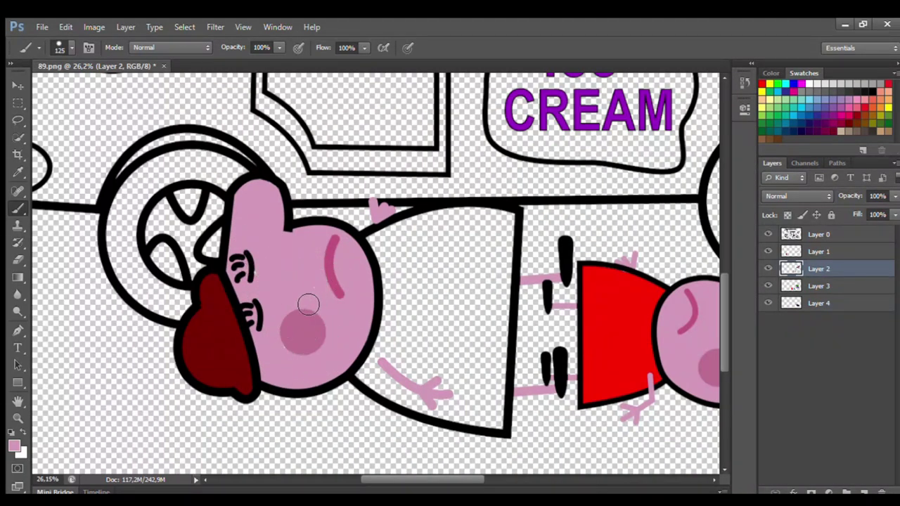
Draw a black snout line and two nostril dots on the large pig on Layer 0
{"action": "left_click", "coordinate": [819, 234]}
{"action": "left_click", "coordinate": [872, 92]}
{"action": "key", "text": "bracketleft"}
{"action": "key", "text": "bracketleft"}
{"action": "key", "text": "bracketleft"}
{"action": "key", "text": "bracketleft"}
{"action": "left_click_drag", "start_coordinate": [230, 212], "coordinate": [283, 199]}
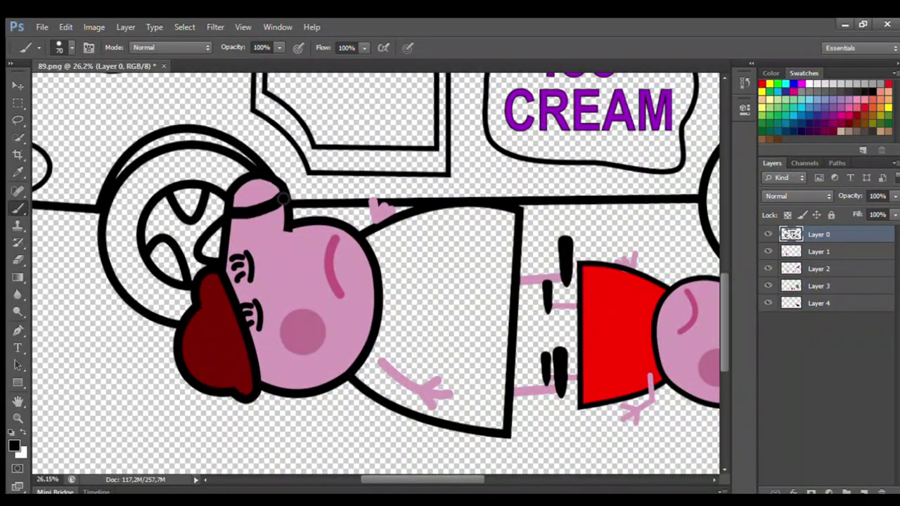
Paint the large pig's dress orange on Layer 3
{"action": "left_click", "coordinate": [836, 288]}
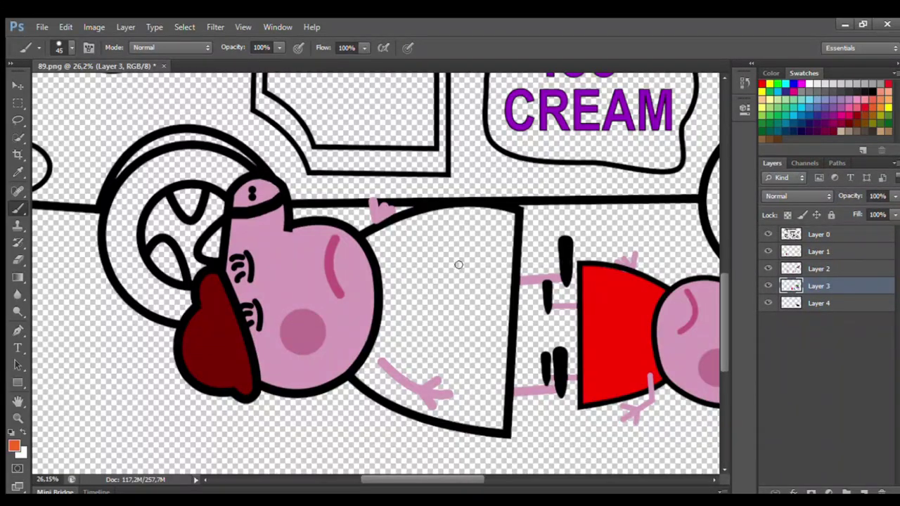
{"action": "mouse_move", "coordinate": [374, 244]}
{"action": "left_mouse_down"}
{"action": "mouse_move", "coordinate": [464, 209]}
{"action": "mouse_move", "coordinate": [507, 278]}
{"action": "mouse_move", "coordinate": [500, 420]}
{"action": "mouse_move", "coordinate": [468, 421]}
{"action": "mouse_move", "coordinate": [360, 371]}
{"action": "mouse_move", "coordinate": [383, 248]}
{"action": "mouse_move", "coordinate": [492, 239]}
{"action": "mouse_move", "coordinate": [475, 373]}
{"action": "mouse_move", "coordinate": [454, 411]}
{"action": "mouse_move", "coordinate": [401, 383]}
{"action": "mouse_move", "coordinate": [412, 287]}
{"action": "mouse_move", "coordinate": [420, 330]}
{"action": "left_mouse_up"}
{"action": "key", "text": "bracketright"}
{"action": "key", "text": "bracketright"}
{"action": "key", "text": "bracketright"}
Fill the blob-shaped sign behind the "ice CREAM" lettering with brown on Layer 1
{"action": "scroll", "coordinate": [420, 339], "scroll_direction": "down", "scroll_amount": 1}
{"action": "scroll", "coordinate": [420, 340], "scroll_direction": "down", "scroll_amount": 3}
{"action": "scroll", "coordinate": [558, 133], "scroll_direction": "up", "scroll_amount": 3}
{"action": "left_click", "coordinate": [815, 252]}
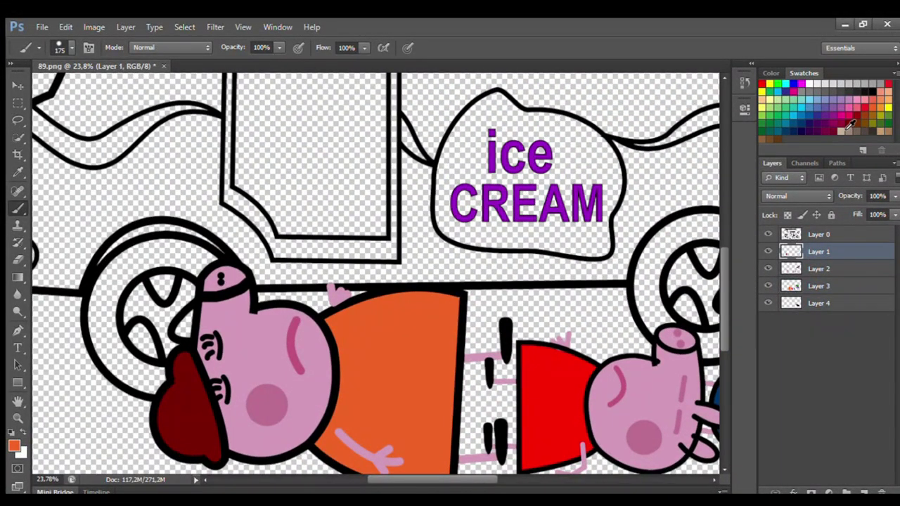
{"action": "left_click", "coordinate": [778, 141]}
{"action": "key", "text": "bracketleft"}
{"action": "key", "text": "bracketleft"}
{"action": "mouse_move", "coordinate": [446, 154]}
{"action": "left_mouse_down"}
{"action": "mouse_move", "coordinate": [488, 111]}
{"action": "mouse_move", "coordinate": [597, 143]}
{"action": "mouse_move", "coordinate": [616, 170]}
{"action": "mouse_move", "coordinate": [608, 247]}
{"action": "mouse_move", "coordinate": [505, 246]}
{"action": "mouse_move", "coordinate": [454, 234]}
{"action": "mouse_move", "coordinate": [445, 188]}
{"action": "mouse_move", "coordinate": [458, 156]}
{"action": "mouse_move", "coordinate": [467, 171]}
{"action": "mouse_move", "coordinate": [507, 129]}
{"action": "mouse_move", "coordinate": [592, 157]}
{"action": "mouse_move", "coordinate": [565, 176]}
{"action": "mouse_move", "coordinate": [501, 178]}
{"action": "mouse_move", "coordinate": [529, 204]}
{"action": "mouse_move", "coordinate": [597, 228]}
{"action": "mouse_move", "coordinate": [467, 226]}
{"action": "mouse_move", "coordinate": [592, 239]}
{"action": "left_mouse_up"}
{"action": "key", "text": "bracketright"}
{"action": "key", "text": "bracketright"}
Paint the hub of the van's front wheel yellow, including the areas between the spokes
{"action": "scroll", "coordinate": [465, 309], "scroll_direction": "down", "scroll_amount": 2}
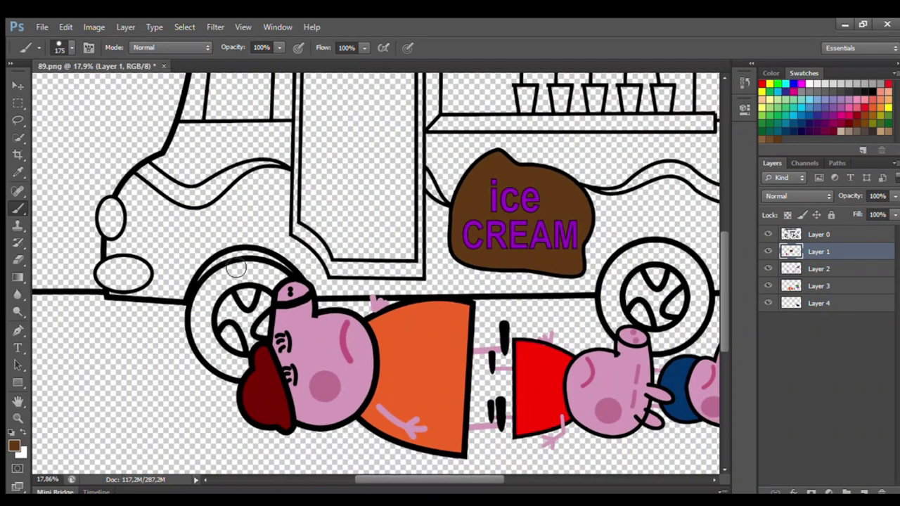
{"action": "left_click", "coordinate": [887, 110]}
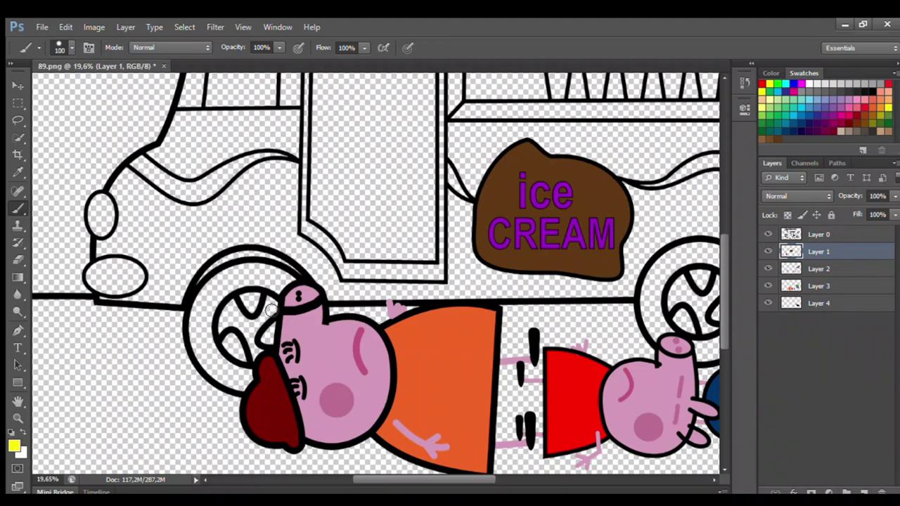
{"action": "key", "text": "bracketleft"}
{"action": "key", "text": "bracketleft"}
{"action": "key", "text": "bracketleft"}
{"action": "key", "text": "bracketleft"}
{"action": "mouse_move", "coordinate": [271, 304]}
{"action": "left_mouse_down"}
{"action": "mouse_move", "coordinate": [228, 317]}
{"action": "mouse_move", "coordinate": [223, 330]}
{"action": "mouse_move", "coordinate": [247, 333]}
{"action": "mouse_move", "coordinate": [255, 355]}
{"action": "left_mouse_up"}
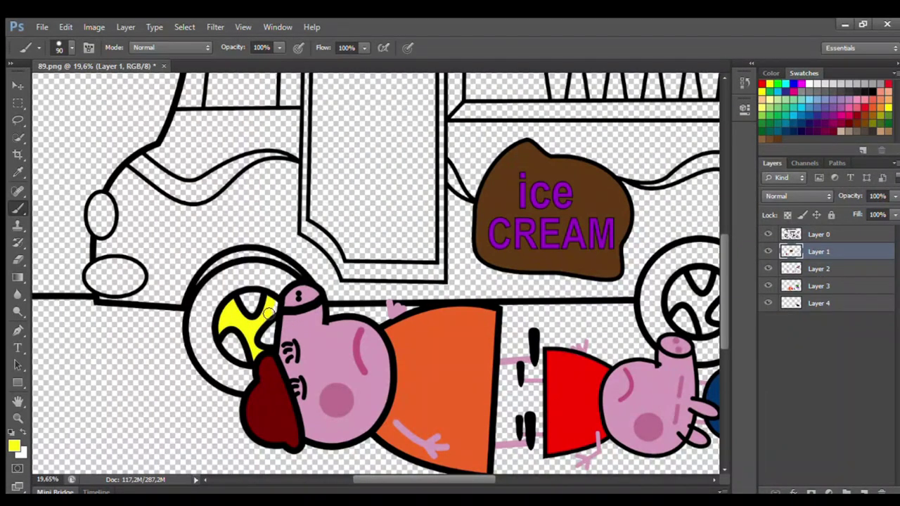
{"action": "key", "text": "bracketright"}
{"action": "key", "text": "bracketright"}
{"action": "mouse_move", "coordinate": [252, 312]}
{"action": "left_mouse_down"}
{"action": "mouse_move", "coordinate": [271, 329]}
{"action": "mouse_move", "coordinate": [242, 354]}
{"action": "left_mouse_up"}
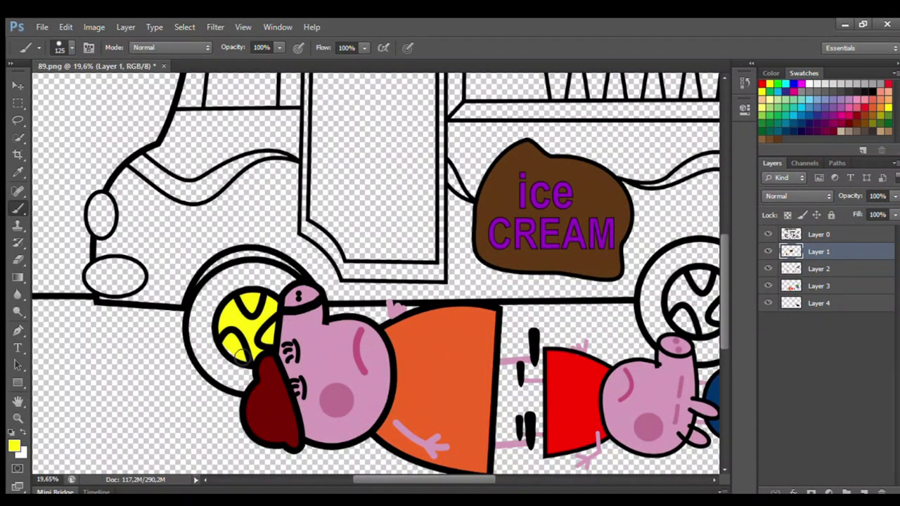
Fill the tire around the front wheel's yellow hub with black
{"action": "key", "text": "d"}
{"action": "key", "text": "bracketleft"}
{"action": "key", "text": "bracketleft"}
{"action": "mouse_move", "coordinate": [291, 281]}
{"action": "left_mouse_down"}
{"action": "mouse_move", "coordinate": [269, 272]}
{"action": "mouse_move", "coordinate": [293, 285]}
{"action": "mouse_move", "coordinate": [242, 269]}
{"action": "mouse_move", "coordinate": [197, 308]}
{"action": "mouse_move", "coordinate": [195, 347]}
{"action": "mouse_move", "coordinate": [235, 388]}
{"action": "mouse_move", "coordinate": [250, 372]}
{"action": "mouse_move", "coordinate": [218, 354]}
{"action": "mouse_move", "coordinate": [210, 322]}
{"action": "mouse_move", "coordinate": [224, 297]}
{"action": "mouse_move", "coordinate": [282, 291]}
{"action": "mouse_move", "coordinate": [255, 280]}
{"action": "mouse_move", "coordinate": [216, 302]}
{"action": "mouse_move", "coordinate": [206, 349]}
{"action": "mouse_move", "coordinate": [241, 375]}
{"action": "left_mouse_up"}
{"action": "key", "text": "bracketright"}
{"action": "key", "text": "bracketright"}
Fill the two oval lights at the front of the van with red
{"action": "scroll", "coordinate": [243, 384], "scroll_direction": "down", "scroll_amount": 1}
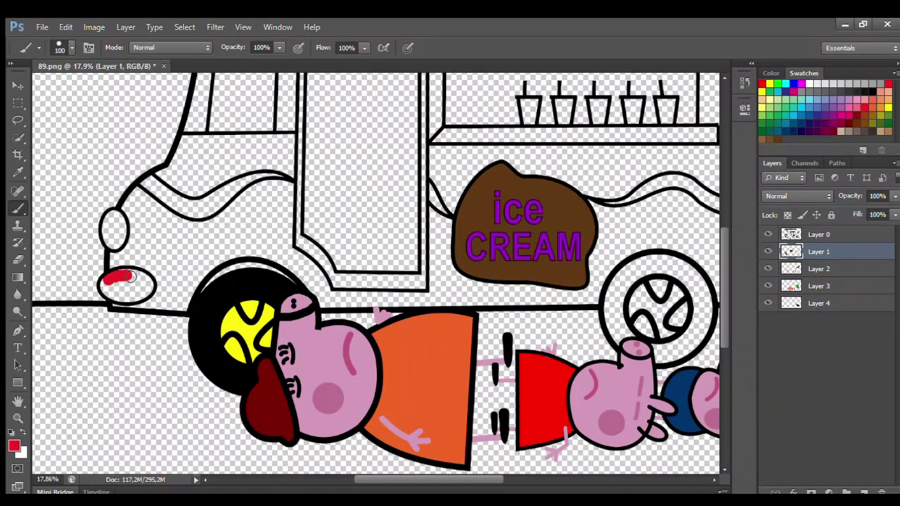
{"action": "mouse_move", "coordinate": [130, 276]}
{"action": "left_mouse_down"}
{"action": "mouse_move", "coordinate": [149, 283]}
{"action": "mouse_move", "coordinate": [120, 298]}
{"action": "left_mouse_up"}
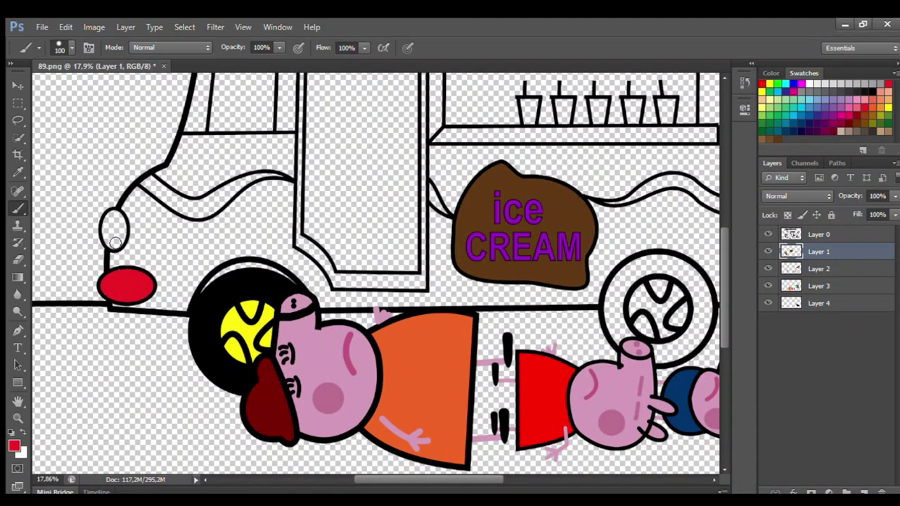
{"action": "mouse_move", "coordinate": [115, 242]}
{"action": "left_mouse_down"}
{"action": "mouse_move", "coordinate": [111, 218]}
{"action": "mouse_move", "coordinate": [119, 239]}
{"action": "mouse_move", "coordinate": [115, 230]}
{"action": "left_mouse_up"}
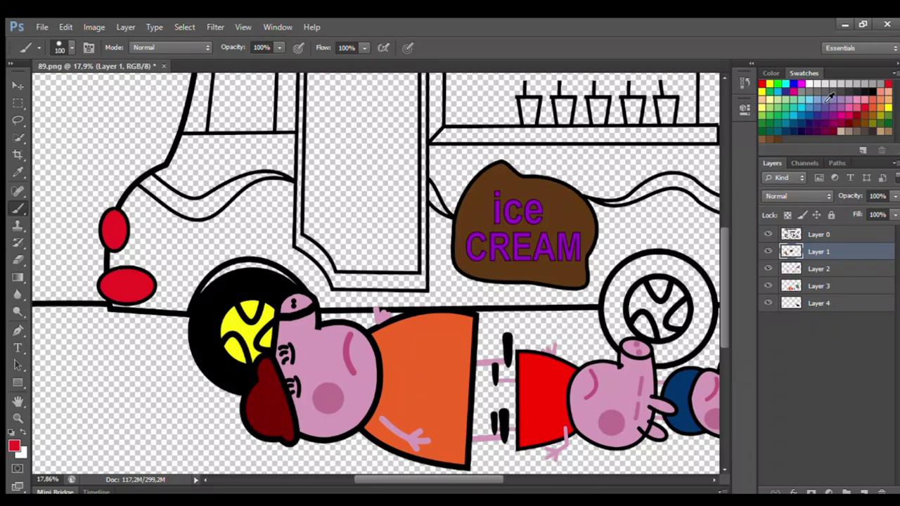
Fill the wavy stripe running along the side of the van with green
{"action": "mouse_move", "coordinate": [149, 179]}
{"action": "left_mouse_down"}
{"action": "mouse_move", "coordinate": [187, 204]}
{"action": "mouse_move", "coordinate": [272, 174]}
{"action": "mouse_move", "coordinate": [208, 213]}
{"action": "mouse_move", "coordinate": [175, 209]}
{"action": "mouse_move", "coordinate": [144, 185]}
{"action": "left_mouse_up"}
{"action": "key", "text": "bracketleft"}
{"action": "key", "text": "bracketright"}
{"action": "key", "text": "bracketright"}
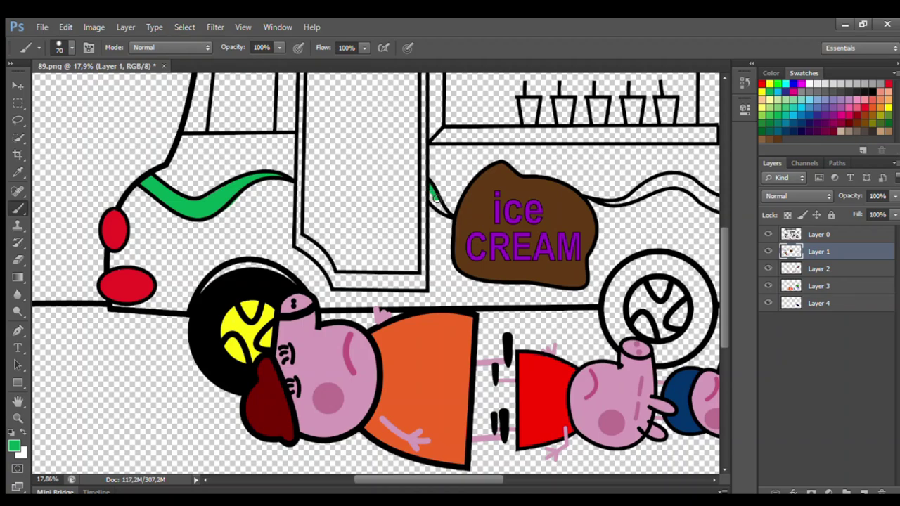
{"action": "left_click_drag", "start_coordinate": [433, 202], "coordinate": [433, 196]}
{"action": "scroll", "coordinate": [434, 200], "scroll_direction": "down", "scroll_amount": 3}
{"action": "scroll", "coordinate": [453, 246], "scroll_direction": "up", "scroll_amount": 3}
Color the five cups on the serving counter dark maroon, white, yellow, magenta and gray
{"action": "key", "text": "bracketleft"}
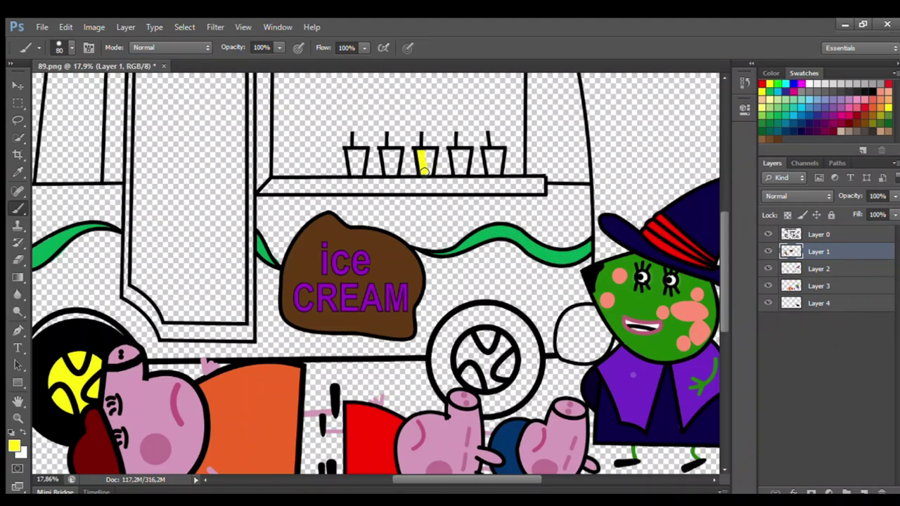
{"action": "left_click", "coordinate": [794, 91]}
{"action": "left_click_drag", "start_coordinate": [453, 153], "coordinate": [457, 153]}
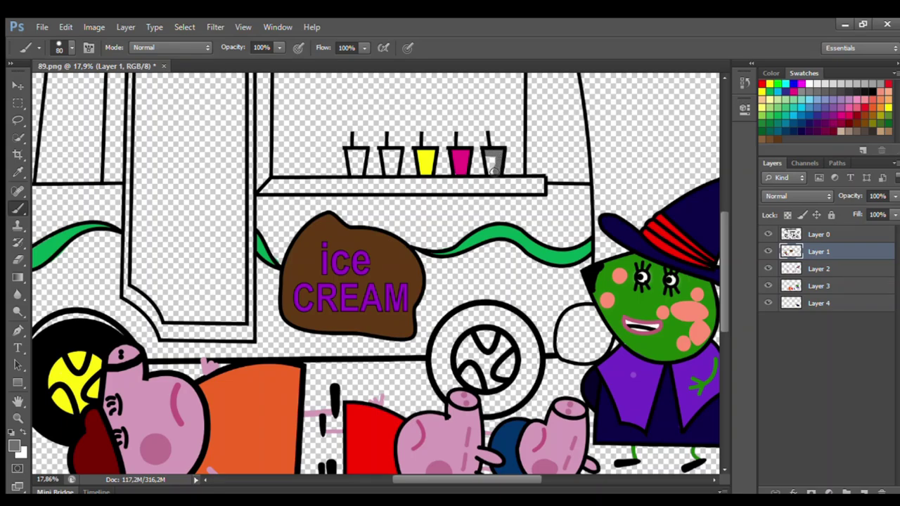
{"action": "left_click", "coordinate": [809, 83]}
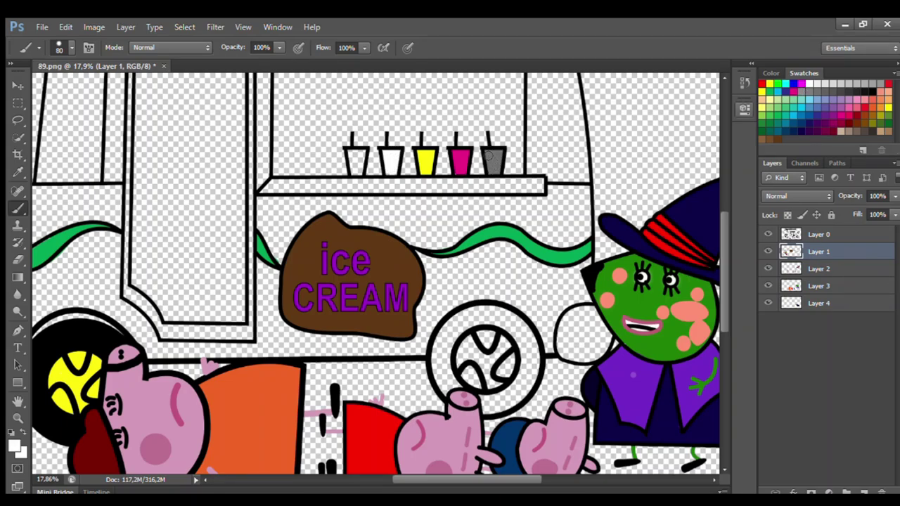
{"action": "left_click", "coordinate": [836, 131]}
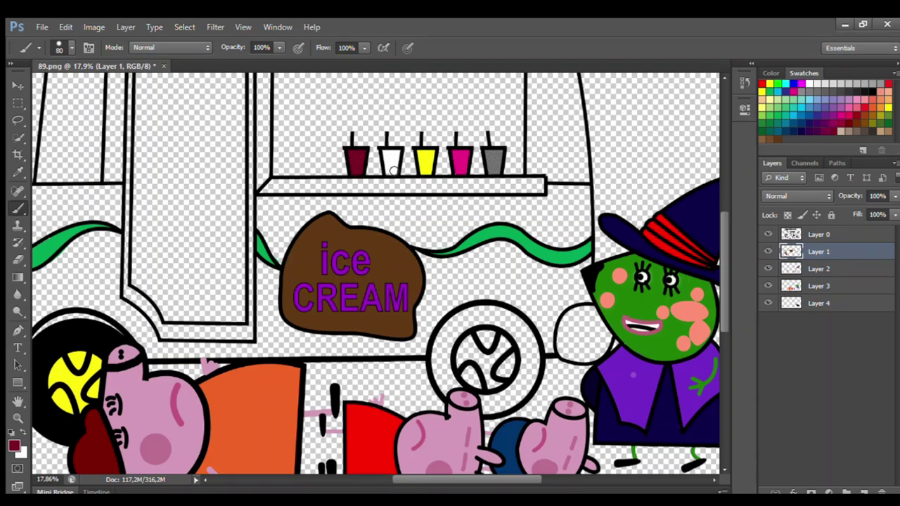
Fill the serving counter with gray-brown and paint the rear wheel's hub yellow, including the areas between the spokes
{"action": "key", "text": "bracketright"}
{"action": "key", "text": "bracketright"}
{"action": "mouse_move", "coordinate": [267, 184]}
{"action": "left_mouse_down"}
{"action": "mouse_move", "coordinate": [543, 187]}
{"action": "mouse_move", "coordinate": [270, 184]}
{"action": "left_mouse_up"}
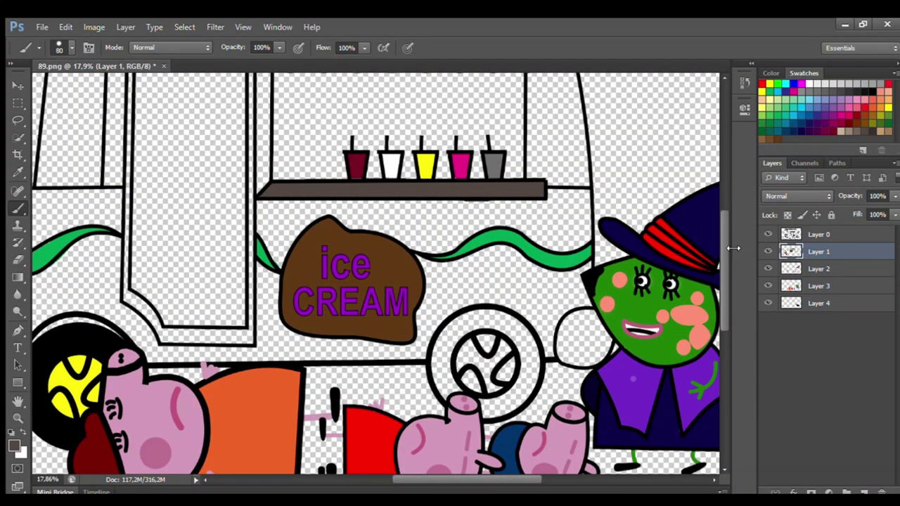
{"action": "scroll", "coordinate": [729, 246], "scroll_direction": "down", "scroll_amount": 1}
{"action": "mouse_move", "coordinate": [470, 329]}
{"action": "left_mouse_down"}
{"action": "mouse_move", "coordinate": [505, 328]}
{"action": "mouse_move", "coordinate": [507, 350]}
{"action": "mouse_move", "coordinate": [490, 361]}
{"action": "mouse_move", "coordinate": [464, 337]}
{"action": "mouse_move", "coordinate": [485, 348]}
{"action": "left_mouse_up"}
On Layer 3, fill the rear tire with black and the rounded shape behind it with crimson
{"action": "left_click", "coordinate": [815, 286]}
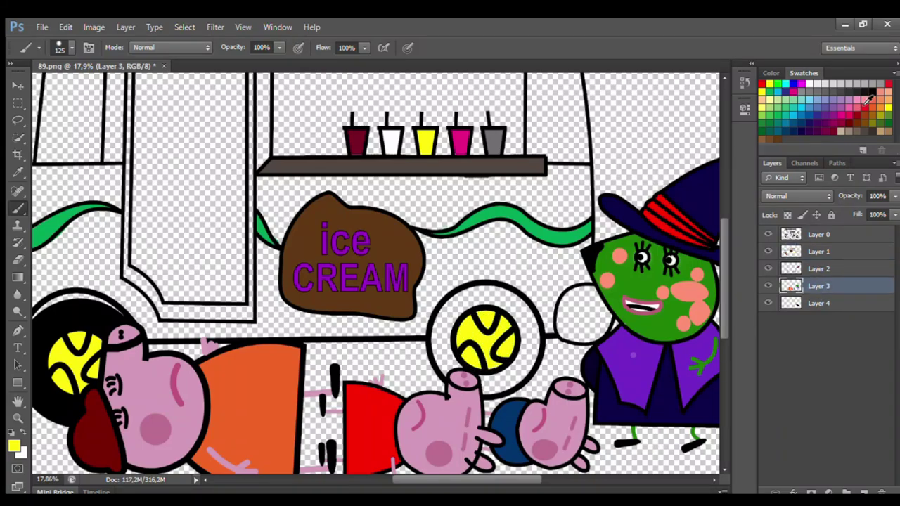
{"action": "mouse_move", "coordinate": [458, 317]}
{"action": "left_mouse_down"}
{"action": "mouse_move", "coordinate": [502, 308]}
{"action": "mouse_move", "coordinate": [524, 364]}
{"action": "mouse_move", "coordinate": [461, 376]}
{"action": "mouse_move", "coordinate": [452, 343]}
{"action": "mouse_move", "coordinate": [503, 295]}
{"action": "mouse_move", "coordinate": [538, 320]}
{"action": "mouse_move", "coordinate": [521, 383]}
{"action": "mouse_move", "coordinate": [444, 368]}
{"action": "mouse_move", "coordinate": [463, 303]}
{"action": "left_mouse_up"}
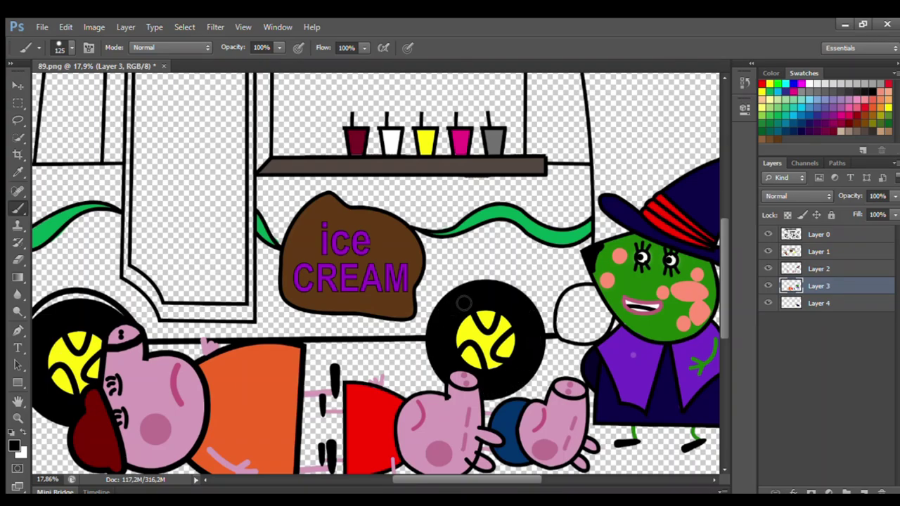
{"action": "left_click", "coordinate": [849, 118]}
{"action": "mouse_move", "coordinate": [580, 301]}
{"action": "left_mouse_down"}
{"action": "mouse_move", "coordinate": [565, 301]}
{"action": "mouse_move", "coordinate": [608, 310]}
{"action": "mouse_move", "coordinate": [570, 338]}
{"action": "mouse_move", "coordinate": [575, 316]}
{"action": "left_mouse_up"}
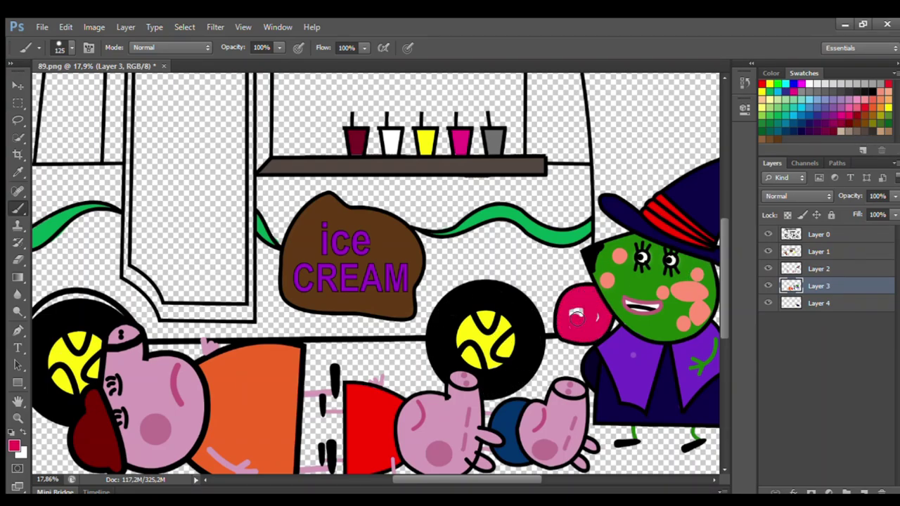
Color the scallops of the awning above the serving window alternately olive and dark red
{"action": "scroll", "coordinate": [610, 328], "scroll_direction": "down", "scroll_amount": 2}
{"action": "scroll", "coordinate": [612, 332], "scroll_direction": "up", "scroll_amount": 1}
{"action": "scroll", "coordinate": [671, 153], "scroll_direction": "up", "scroll_amount": 1}
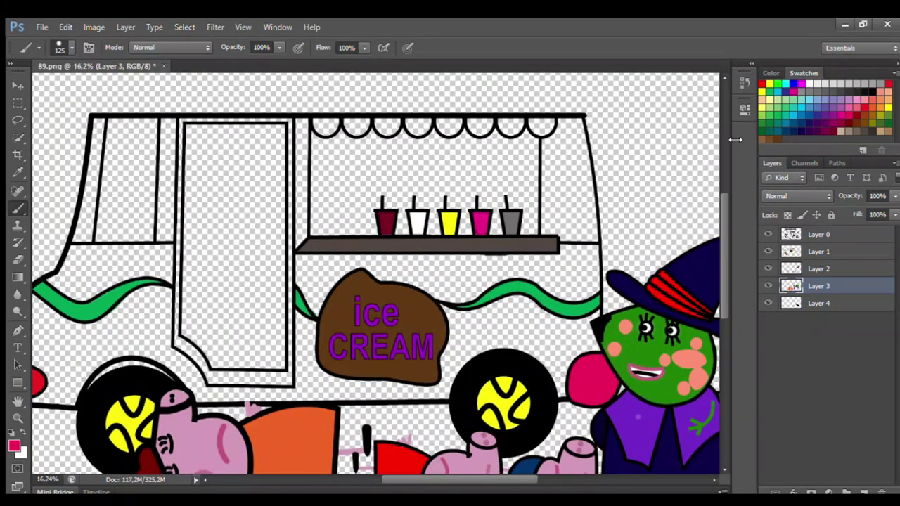
{"action": "left_click", "coordinate": [875, 124]}
{"action": "left_click_drag", "start_coordinate": [318, 124], "coordinate": [333, 125]}
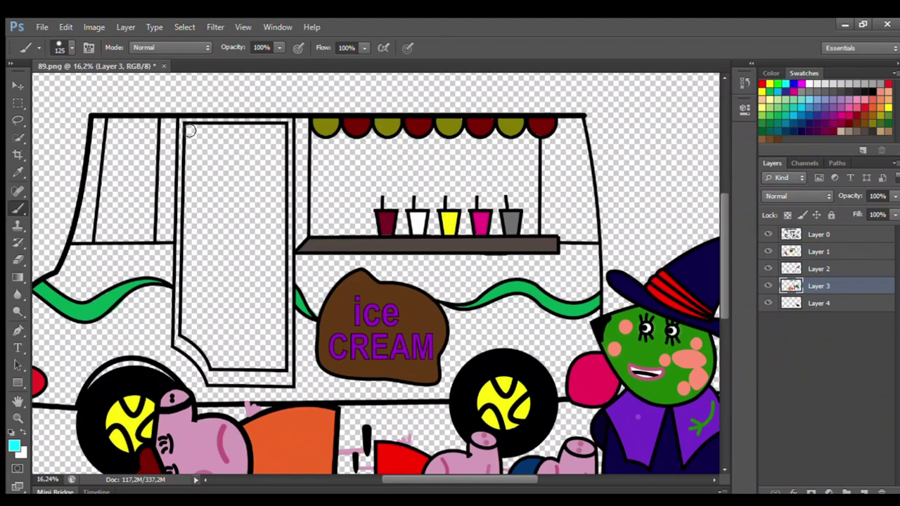
Fill the van's door panel with cyan and the frame around it with dark brown
{"action": "mouse_move", "coordinate": [188, 130]}
{"action": "left_mouse_down"}
{"action": "mouse_move", "coordinate": [281, 130]}
{"action": "mouse_move", "coordinate": [281, 365]}
{"action": "mouse_move", "coordinate": [225, 363]}
{"action": "mouse_move", "coordinate": [184, 318]}
{"action": "mouse_move", "coordinate": [198, 143]}
{"action": "left_mouse_up"}
{"action": "key", "text": "bracketright"}
{"action": "key", "text": "bracketright"}
{"action": "mouse_move", "coordinate": [276, 194]}
{"action": "left_mouse_down"}
{"action": "mouse_move", "coordinate": [261, 357]}
{"action": "mouse_move", "coordinate": [207, 329]}
{"action": "mouse_move", "coordinate": [200, 222]}
{"action": "mouse_move", "coordinate": [260, 150]}
{"action": "mouse_move", "coordinate": [265, 317]}
{"action": "mouse_move", "coordinate": [226, 332]}
{"action": "mouse_move", "coordinate": [213, 205]}
{"action": "mouse_move", "coordinate": [248, 162]}
{"action": "mouse_move", "coordinate": [251, 291]}
{"action": "mouse_move", "coordinate": [228, 288]}
{"action": "mouse_move", "coordinate": [238, 170]}
{"action": "mouse_move", "coordinate": [247, 331]}
{"action": "left_mouse_up"}
Paint the front window white on Layer 4 and the pillars on both sides of it taupe on a new layer below
{"action": "left_click", "coordinate": [822, 303]}
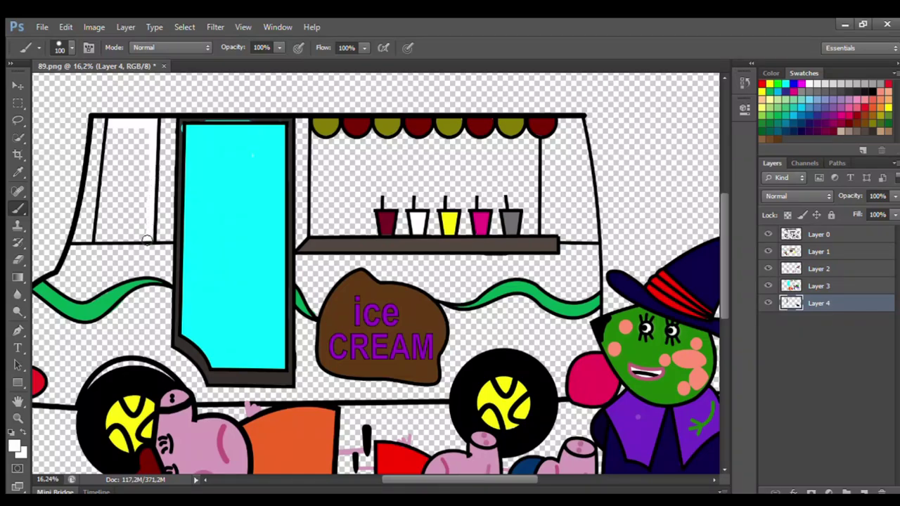
{"action": "mouse_move", "coordinate": [146, 135]}
{"action": "left_mouse_down"}
{"action": "mouse_move", "coordinate": [146, 223]}
{"action": "mouse_move", "coordinate": [124, 177]}
{"action": "left_mouse_up"}
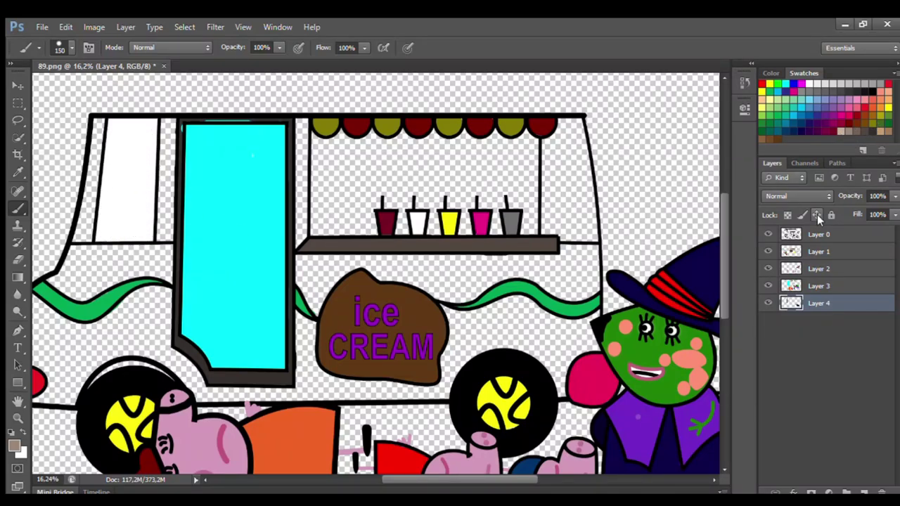
{"action": "left_click", "coordinate": [863, 492]}
{"action": "left_click_drag", "start_coordinate": [104, 119], "coordinate": [81, 239]}
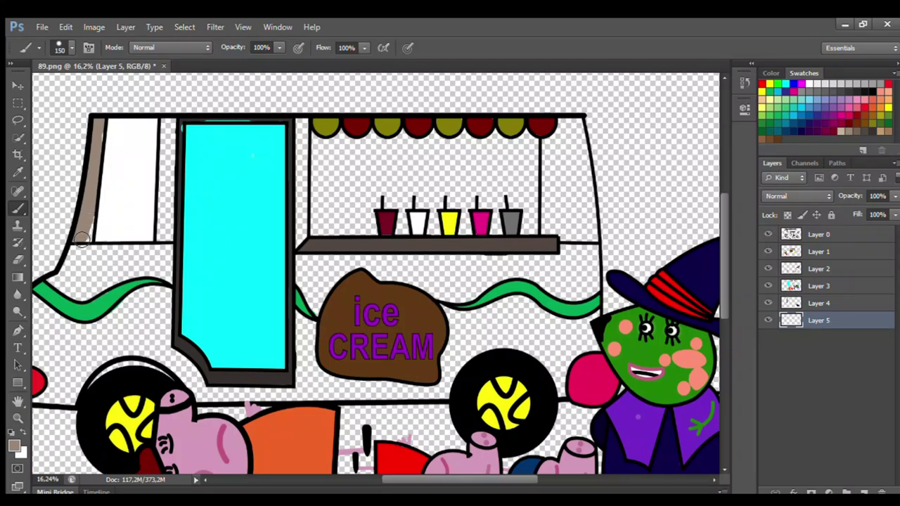
{"action": "left_click_drag", "start_coordinate": [167, 132], "coordinate": [164, 228]}
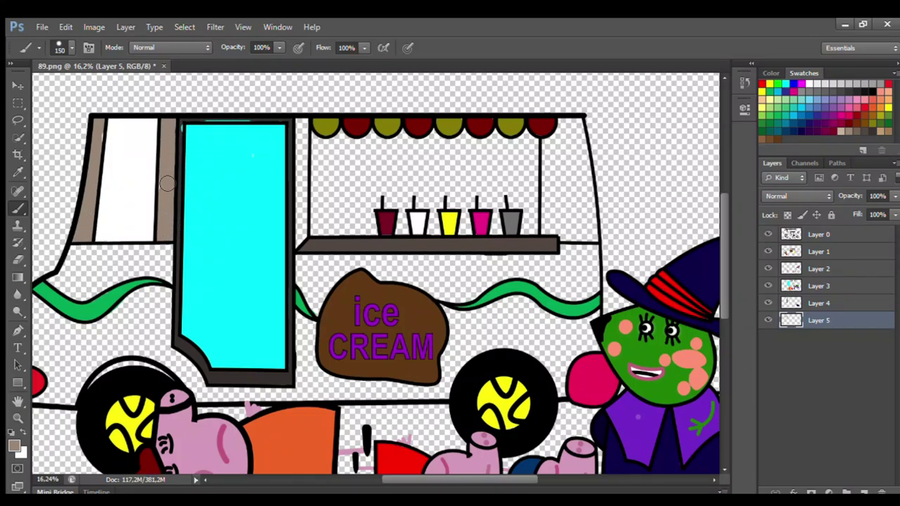
Paint the panels on both sides of the serving window yellow and the opening behind the cups purple
{"action": "left_click_drag", "start_coordinate": [302, 128], "coordinate": [302, 224]}
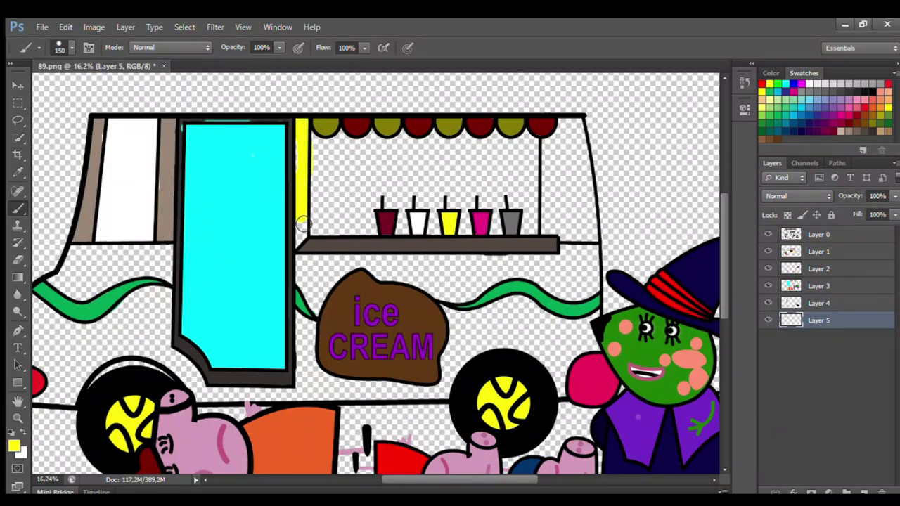
{"action": "left_click_drag", "start_coordinate": [556, 149], "coordinate": [551, 191]}
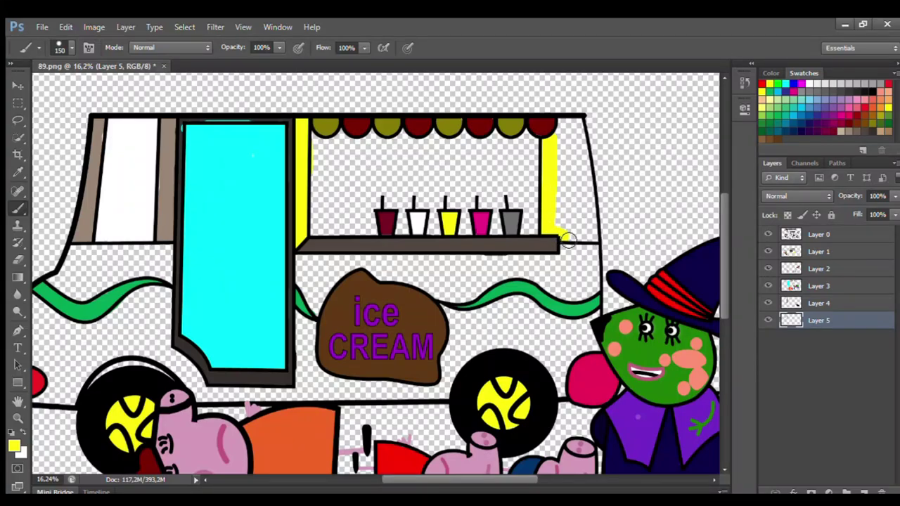
{"action": "mouse_move", "coordinate": [568, 240]}
{"action": "left_mouse_down"}
{"action": "mouse_move", "coordinate": [595, 239]}
{"action": "mouse_move", "coordinate": [594, 199]}
{"action": "left_mouse_up"}
{"action": "mouse_move", "coordinate": [580, 127]}
{"action": "left_mouse_down"}
{"action": "mouse_move", "coordinate": [563, 159]}
{"action": "mouse_move", "coordinate": [567, 233]}
{"action": "mouse_move", "coordinate": [569, 137]}
{"action": "mouse_move", "coordinate": [577, 224]}
{"action": "left_mouse_up"}
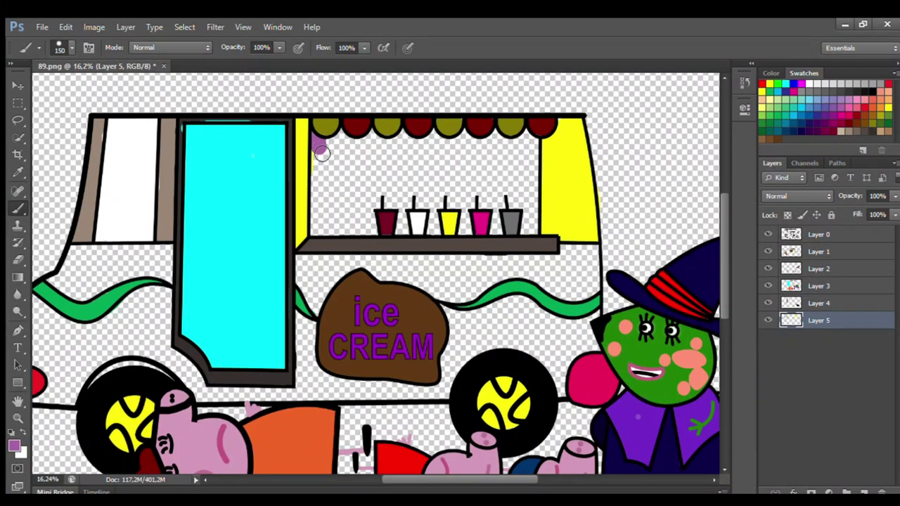
{"action": "mouse_move", "coordinate": [321, 153]}
{"action": "left_mouse_down"}
{"action": "mouse_move", "coordinate": [321, 236]}
{"action": "mouse_move", "coordinate": [523, 233]}
{"action": "mouse_move", "coordinate": [533, 223]}
{"action": "mouse_move", "coordinate": [535, 238]}
{"action": "mouse_move", "coordinate": [534, 142]}
{"action": "mouse_move", "coordinate": [414, 140]}
{"action": "mouse_move", "coordinate": [414, 128]}
{"action": "mouse_move", "coordinate": [331, 147]}
{"action": "mouse_move", "coordinate": [384, 226]}
{"action": "mouse_move", "coordinate": [523, 225]}
{"action": "mouse_move", "coordinate": [512, 156]}
{"action": "mouse_move", "coordinate": [358, 167]}
{"action": "mouse_move", "coordinate": [489, 194]}
{"action": "mouse_move", "coordinate": [350, 216]}
{"action": "mouse_move", "coordinate": [465, 220]}
{"action": "left_mouse_up"}
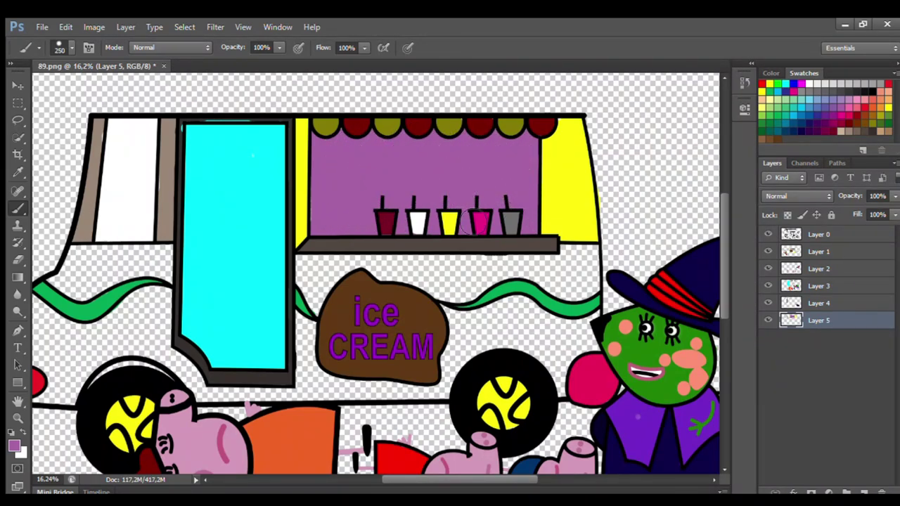
Fill the van's whole lower body with blue on a new layer beneath Layer 5
{"action": "scroll", "coordinate": [719, 218], "scroll_direction": "down", "scroll_amount": 3}
{"action": "left_click", "coordinate": [863, 493]}
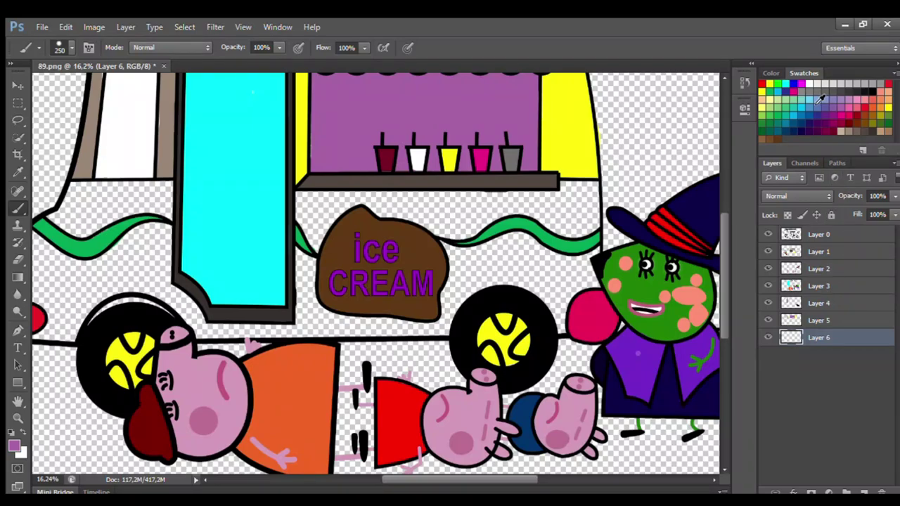
{"action": "mouse_move", "coordinate": [305, 208]}
{"action": "left_mouse_down"}
{"action": "mouse_move", "coordinate": [510, 204]}
{"action": "mouse_move", "coordinate": [562, 193]}
{"action": "left_mouse_up"}
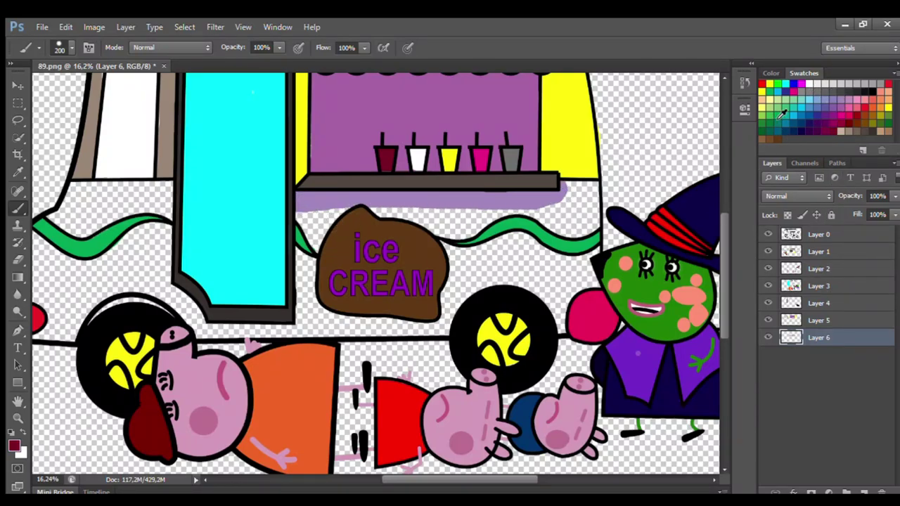
{"action": "mouse_move", "coordinate": [310, 208]}
{"action": "left_mouse_down"}
{"action": "mouse_move", "coordinate": [589, 198]}
{"action": "mouse_move", "coordinate": [592, 246]}
{"action": "mouse_move", "coordinate": [569, 308]}
{"action": "mouse_move", "coordinate": [422, 335]}
{"action": "mouse_move", "coordinate": [305, 281]}
{"action": "mouse_move", "coordinate": [308, 227]}
{"action": "left_mouse_up"}
{"action": "key", "text": "bracketright"}
{"action": "mouse_move", "coordinate": [316, 222]}
{"action": "left_mouse_down"}
{"action": "mouse_move", "coordinate": [488, 220]}
{"action": "mouse_move", "coordinate": [560, 230]}
{"action": "mouse_move", "coordinate": [516, 251]}
{"action": "mouse_move", "coordinate": [520, 272]}
{"action": "mouse_move", "coordinate": [335, 250]}
{"action": "mouse_move", "coordinate": [411, 326]}
{"action": "mouse_move", "coordinate": [541, 297]}
{"action": "mouse_move", "coordinate": [464, 314]}
{"action": "left_mouse_up"}
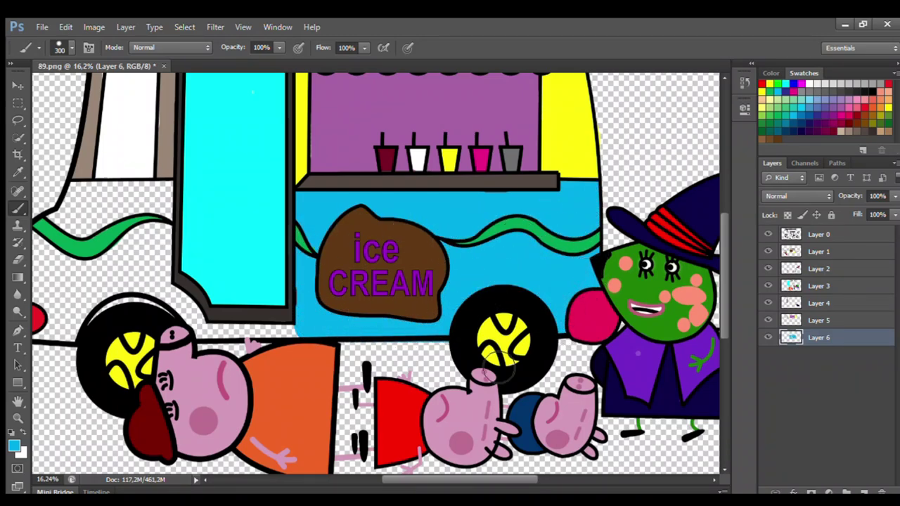
{"action": "left_click_drag", "start_coordinate": [456, 480], "coordinate": [430, 478]}
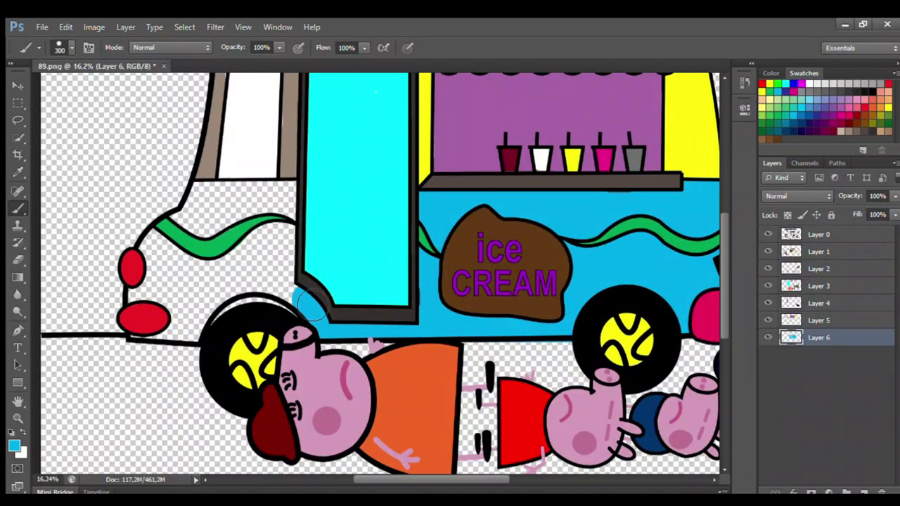
{"action": "mouse_move", "coordinate": [309, 295]}
{"action": "left_mouse_down"}
{"action": "mouse_move", "coordinate": [271, 287]}
{"action": "mouse_move", "coordinate": [230, 297]}
{"action": "mouse_move", "coordinate": [244, 291]}
{"action": "mouse_move", "coordinate": [200, 338]}
{"action": "mouse_move", "coordinate": [151, 338]}
{"action": "mouse_move", "coordinate": [164, 270]}
{"action": "mouse_move", "coordinate": [211, 210]}
{"action": "mouse_move", "coordinate": [301, 206]}
{"action": "mouse_move", "coordinate": [295, 275]}
{"action": "mouse_move", "coordinate": [189, 315]}
{"action": "mouse_move", "coordinate": [218, 233]}
{"action": "mouse_move", "coordinate": [280, 263]}
{"action": "left_mouse_up"}
Paint the ground below the horizon line gray-brown on a new layer placed beneath Layer 6
{"action": "scroll", "coordinate": [281, 275], "scroll_direction": "down", "scroll_amount": 3}
{"action": "left_click", "coordinate": [864, 492]}
{"action": "left_click_drag", "start_coordinate": [859, 338], "coordinate": [864, 408]}
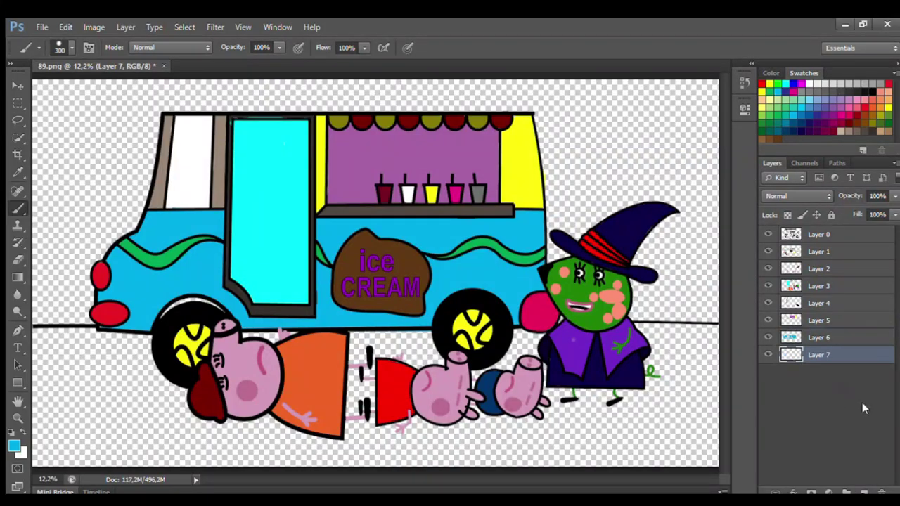
{"action": "mouse_move", "coordinate": [49, 351]}
{"action": "left_mouse_down"}
{"action": "mouse_move", "coordinate": [415, 351]}
{"action": "mouse_move", "coordinate": [645, 333]}
{"action": "mouse_move", "coordinate": [722, 343]}
{"action": "mouse_move", "coordinate": [658, 388]}
{"action": "mouse_move", "coordinate": [155, 381]}
{"action": "mouse_move", "coordinate": [63, 395]}
{"action": "mouse_move", "coordinate": [403, 412]}
{"action": "mouse_move", "coordinate": [676, 406]}
{"action": "mouse_move", "coordinate": [623, 445]}
{"action": "mouse_move", "coordinate": [58, 444]}
{"action": "mouse_move", "coordinate": [398, 469]}
{"action": "mouse_move", "coordinate": [723, 449]}
{"action": "mouse_move", "coordinate": [71, 469]}
{"action": "left_mouse_up"}
{"action": "key", "text": "bracketright"}
{"action": "key", "text": "bracketright"}
{"action": "key", "text": "bracketright"}
{"action": "scroll", "coordinate": [336, 426], "scroll_direction": "down", "scroll_amount": 1}
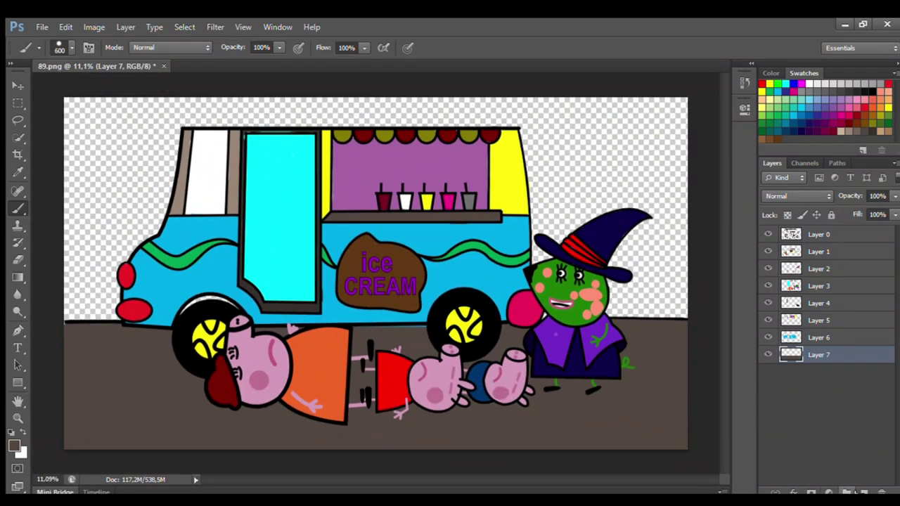
Paint soft shadows in a darker brown on the ground beneath the van, the pigs and the witch
{"action": "key", "text": "i"}
{"action": "key", "text": "b"}
{"action": "key", "text": "bracketleft"}
{"action": "key", "text": "bracketleft"}
{"action": "mouse_move", "coordinate": [232, 416]}
{"action": "left_mouse_down"}
{"action": "mouse_move", "coordinate": [408, 418]}
{"action": "mouse_move", "coordinate": [367, 388]}
{"action": "mouse_move", "coordinate": [549, 414]}
{"action": "mouse_move", "coordinate": [617, 392]}
{"action": "mouse_move", "coordinate": [533, 355]}
{"action": "mouse_move", "coordinate": [389, 338]}
{"action": "mouse_move", "coordinate": [361, 366]}
{"action": "mouse_move", "coordinate": [294, 348]}
{"action": "mouse_move", "coordinate": [206, 360]}
{"action": "mouse_move", "coordinate": [168, 378]}
{"action": "mouse_move", "coordinate": [131, 340]}
{"action": "left_mouse_up"}
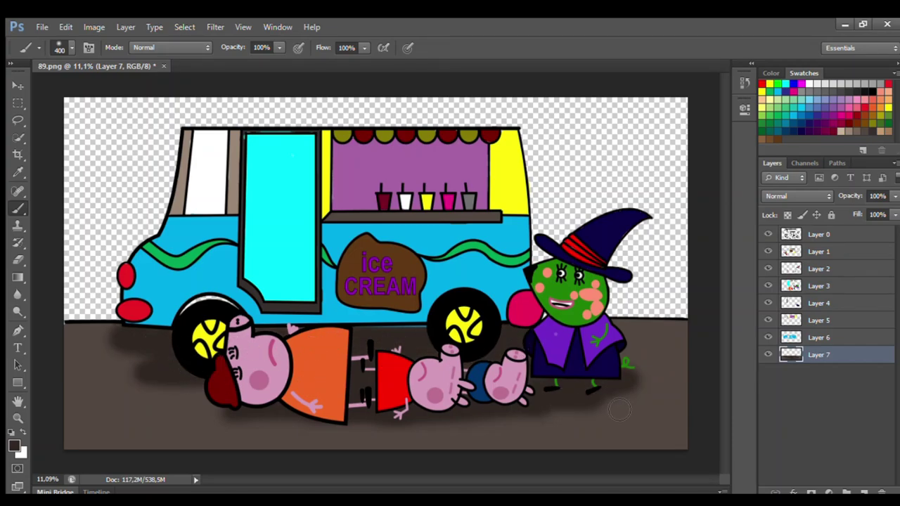
Paint a streaky dark blue sky behind the van on a new bottom layer, leaving gaps between the strokes
{"action": "left_click", "coordinate": [864, 491]}
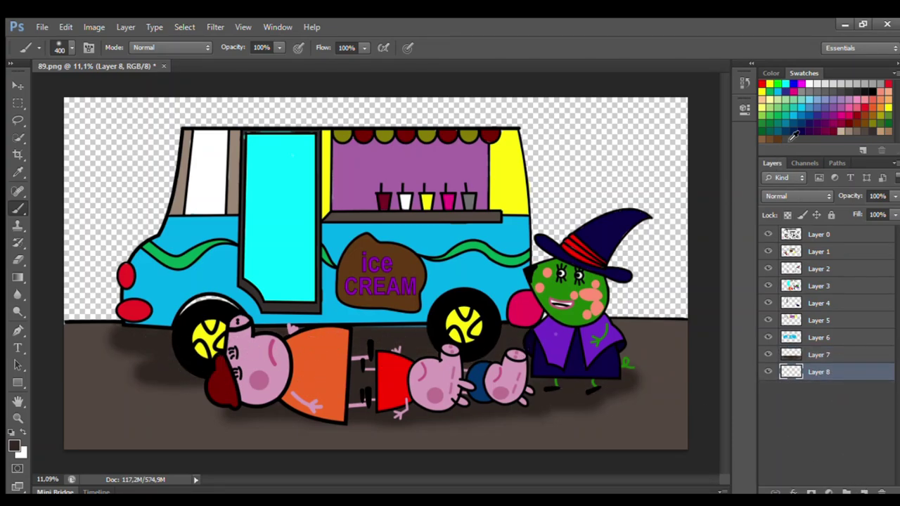
{"action": "left_click_drag", "start_coordinate": [70, 105], "coordinate": [227, 104]}
{"action": "key", "text": "bracketright"}
{"action": "key", "text": "bracketright"}
{"action": "key", "text": "bracketright"}
{"action": "key", "text": "bracketright"}
{"action": "mouse_move", "coordinate": [88, 124]}
{"action": "left_mouse_down"}
{"action": "mouse_move", "coordinate": [579, 118]}
{"action": "mouse_move", "coordinate": [228, 145]}
{"action": "mouse_move", "coordinate": [124, 165]}
{"action": "mouse_move", "coordinate": [91, 246]}
{"action": "mouse_move", "coordinate": [632, 281]}
{"action": "mouse_move", "coordinate": [578, 310]}
{"action": "mouse_move", "coordinate": [570, 191]}
{"action": "mouse_move", "coordinate": [205, 219]}
{"action": "left_mouse_up"}
Fill the gaps between the sky's blue streaks with white on a new layer beneath Layer 8
{"action": "left_click", "coordinate": [864, 491]}
{"action": "left_click_drag", "start_coordinate": [843, 373], "coordinate": [842, 397]}
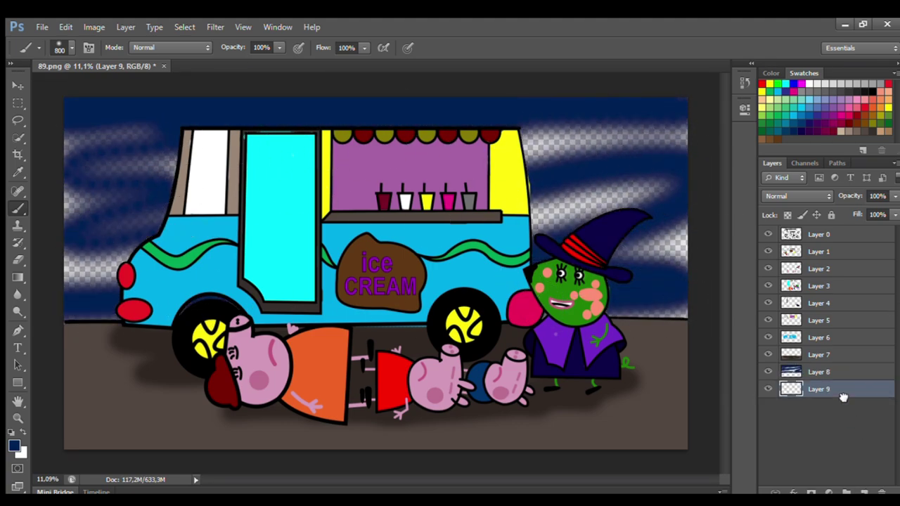
{"action": "mouse_move", "coordinate": [684, 281]}
{"action": "left_mouse_down"}
{"action": "mouse_move", "coordinate": [622, 300]}
{"action": "mouse_move", "coordinate": [553, 168]}
{"action": "mouse_move", "coordinate": [339, 208]}
{"action": "mouse_move", "coordinate": [99, 221]}
{"action": "mouse_move", "coordinate": [99, 310]}
{"action": "left_mouse_up"}
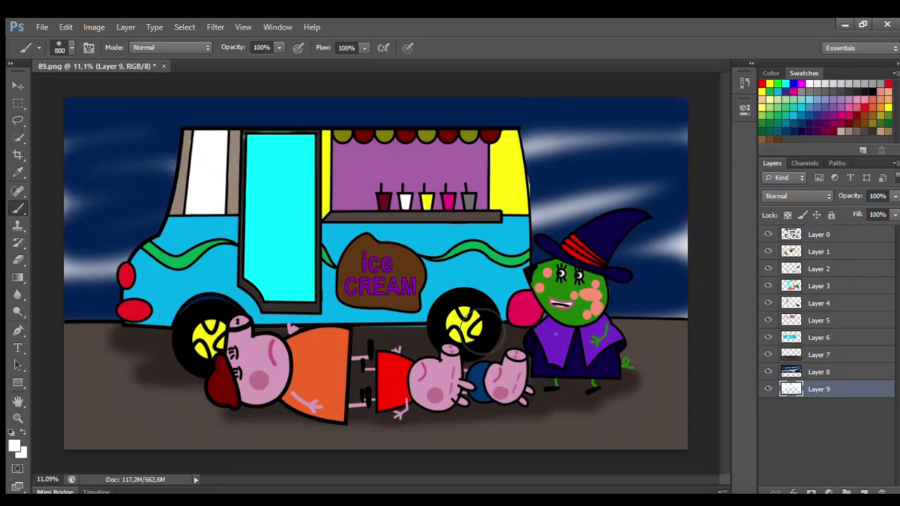
{"action": "key", "text": "ctrl+0"}
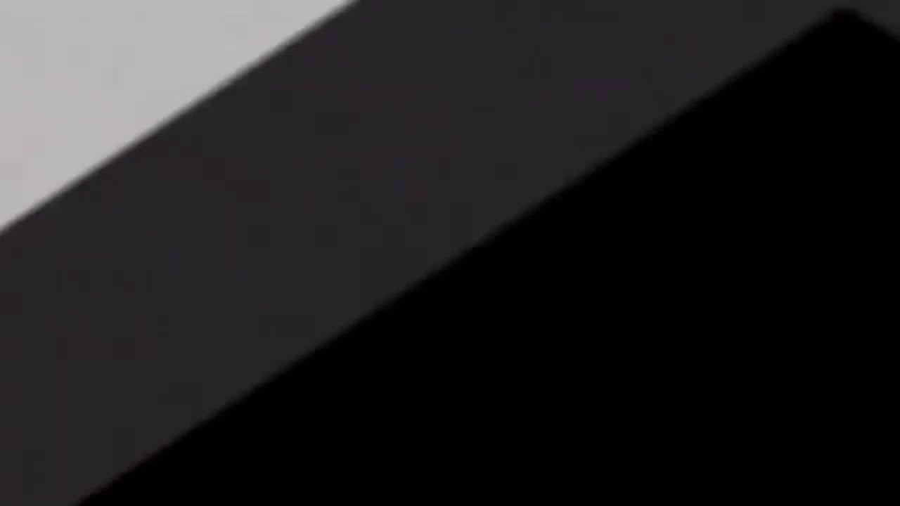